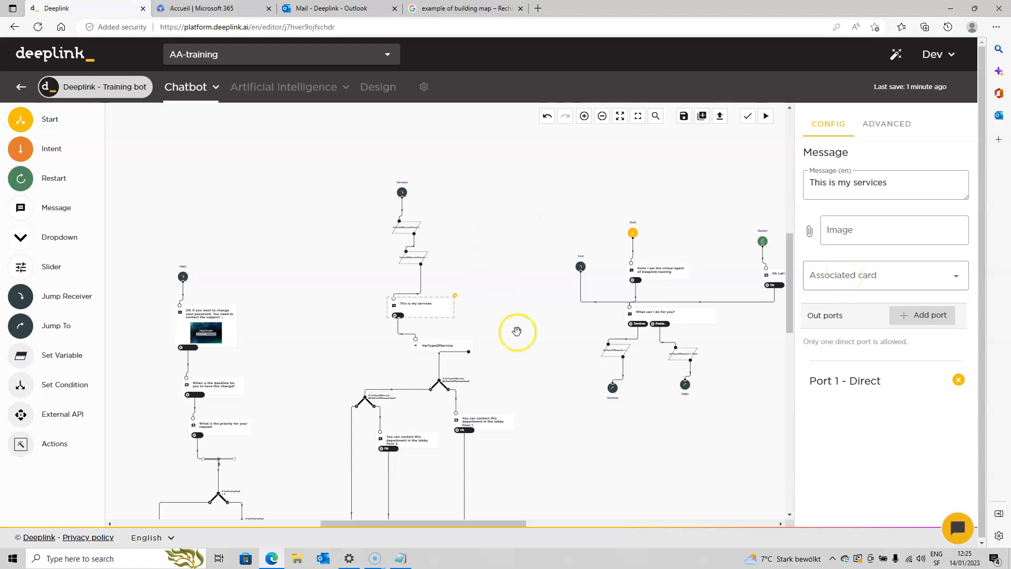
Step: Examine the Services branch of the dialogue, including its variables, floor conditions and the full text of the floor 1 lobby message
left_click_drag(530, 360, 491, 296)
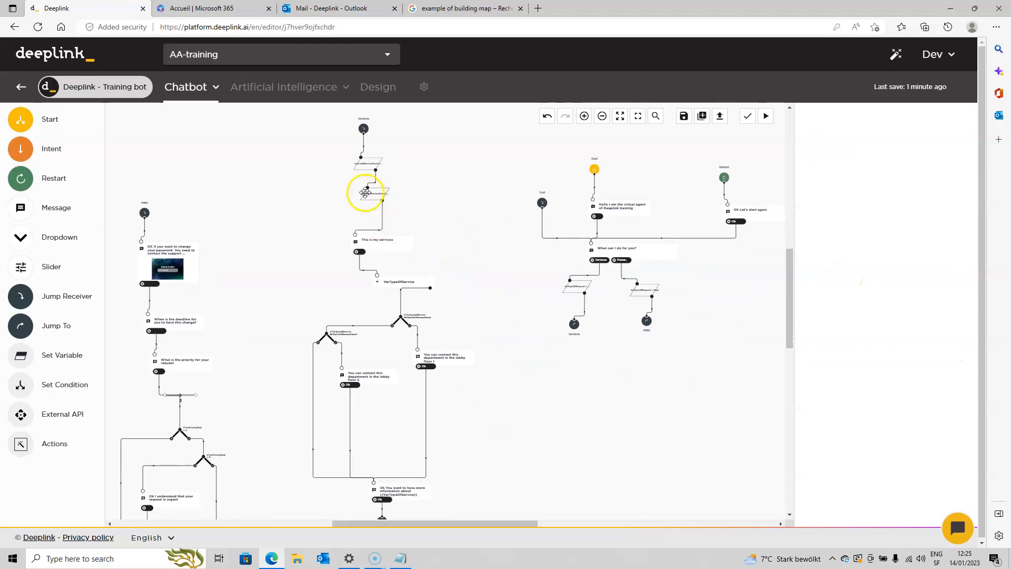
scroll(394, 238, "up", 3)
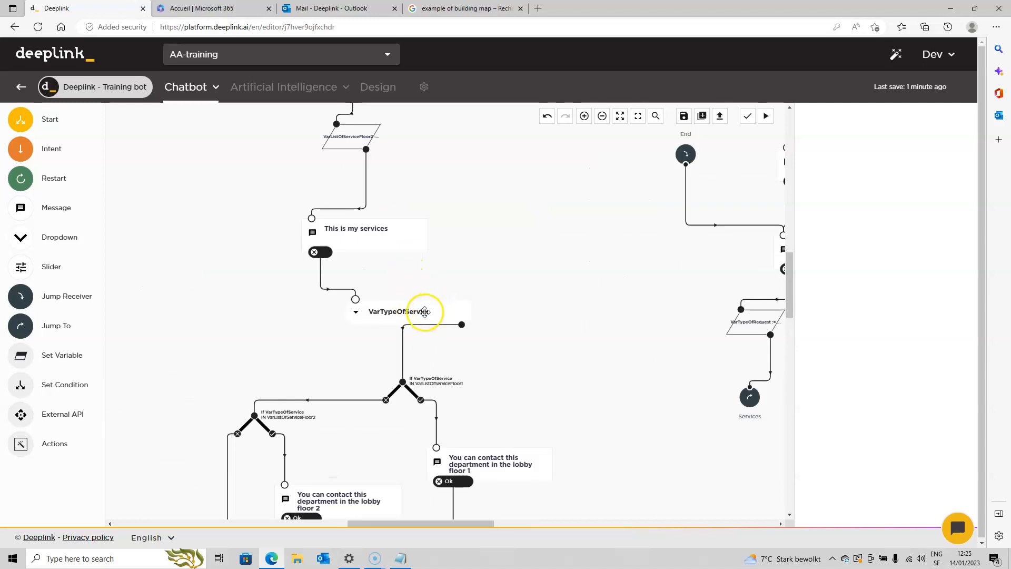
left_click(426, 312)
left_click_drag(542, 379, 466, 227)
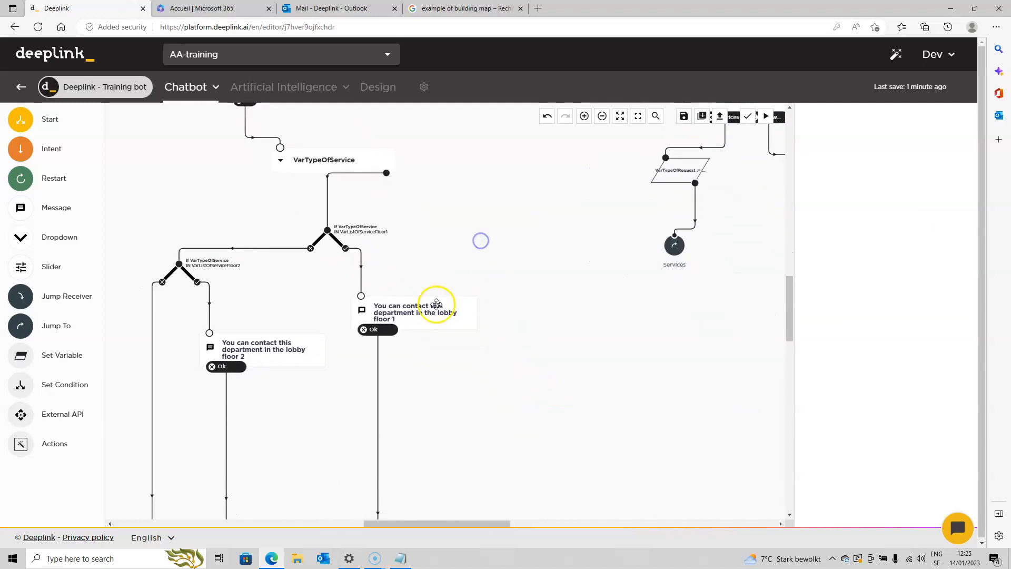
left_click(423, 309)
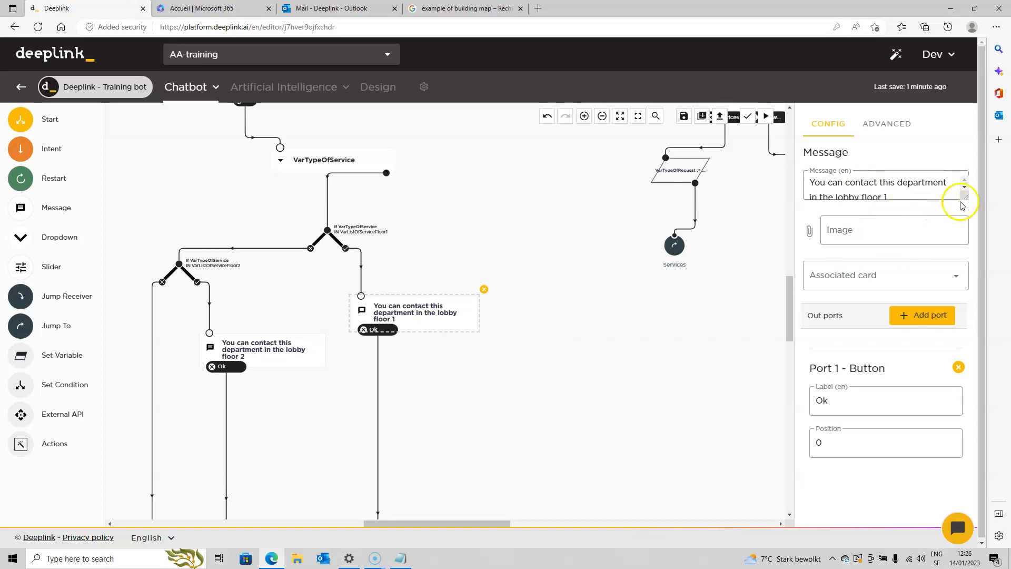
left_click_drag(965, 197, 959, 307)
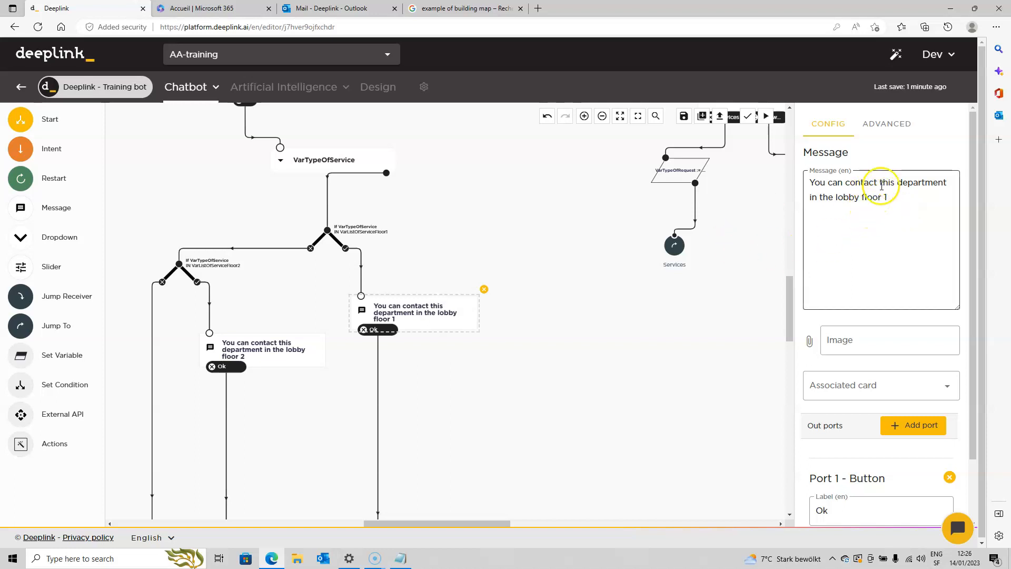
scroll(461, 228, "up", 5)
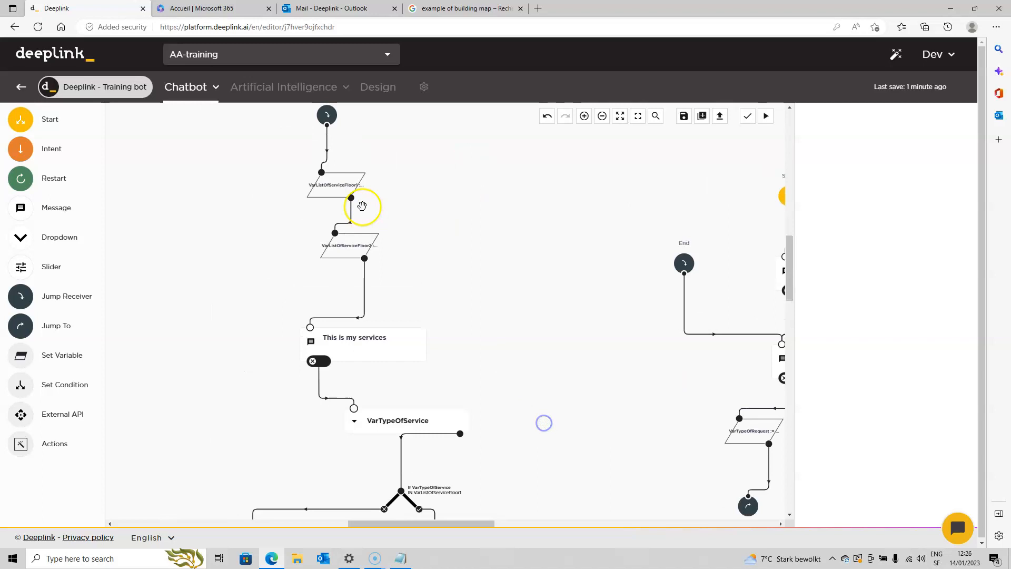
left_click(347, 186)
left_click_drag(596, 447, 527, 220)
left_click_drag(459, 355, 468, 330)
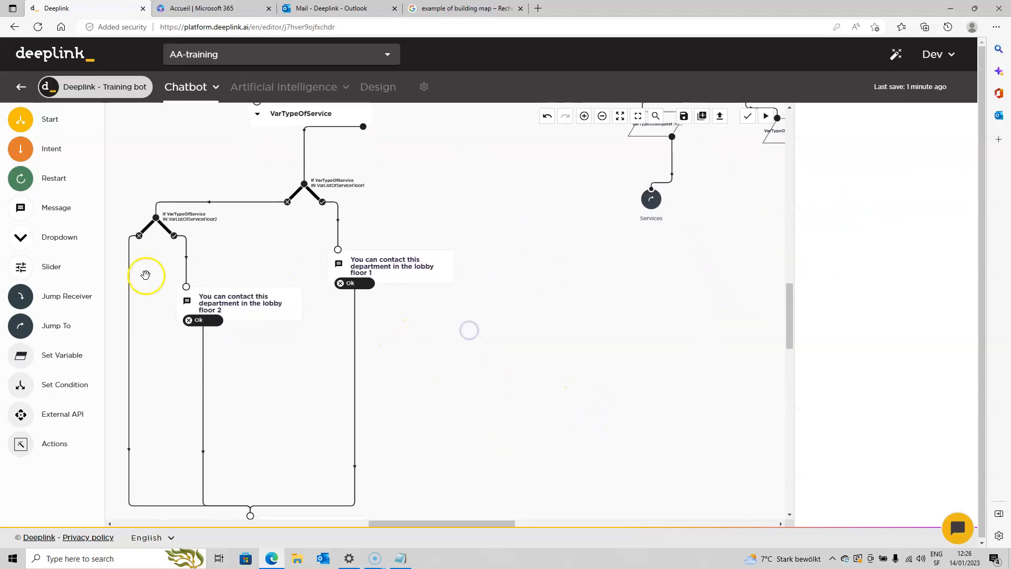
Step: Add a Message block below the floor 1 lobby message and remove that lobby message's outgoing link
left_click_drag(21, 207, 443, 376)
left_click(355, 321)
left_click(362, 306)
Step: Replace the floor 1 lobby message's Ok button port with a direct port and connect it to the new Message block
left_click(407, 267)
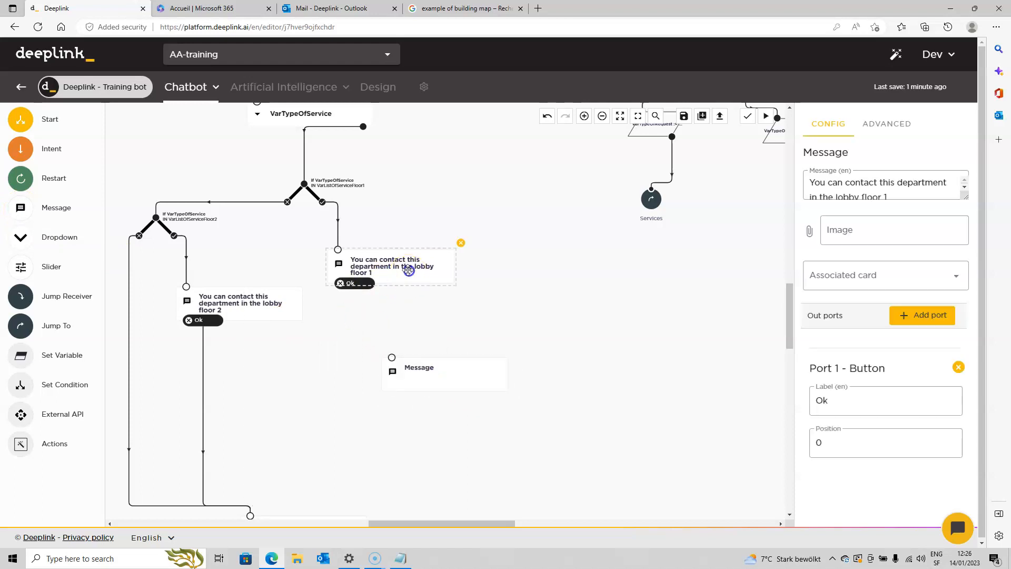
left_click(957, 363)
left_click(917, 316)
left_click(905, 348)
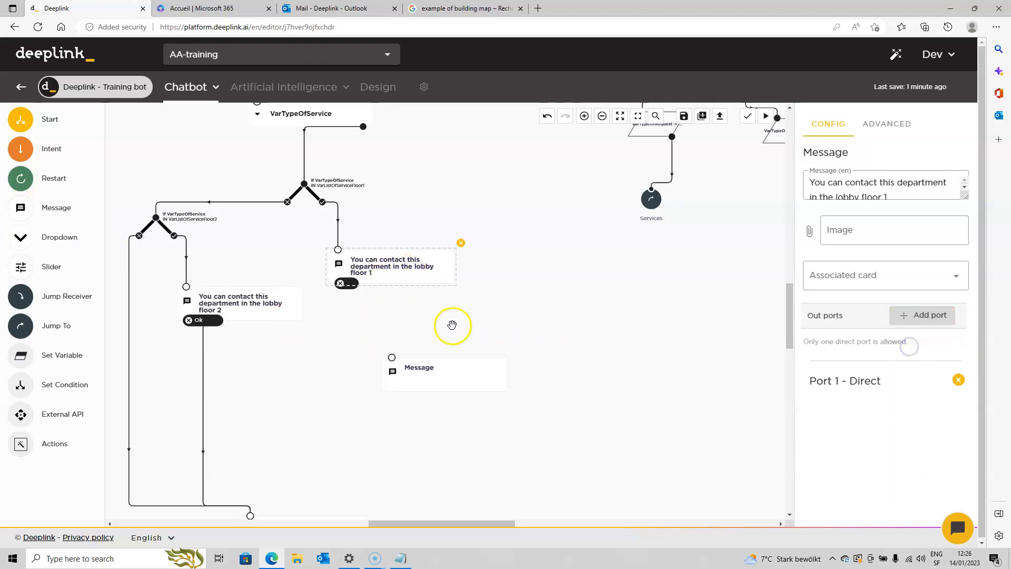
left_click_drag(349, 284, 393, 357)
Step: Write the new message as "To have more information about {{VarTypeOfService}} please visit the floor 1 and find in detail the map of this floor"
left_click(434, 367)
double_click(839, 181)
key("BackSpace")
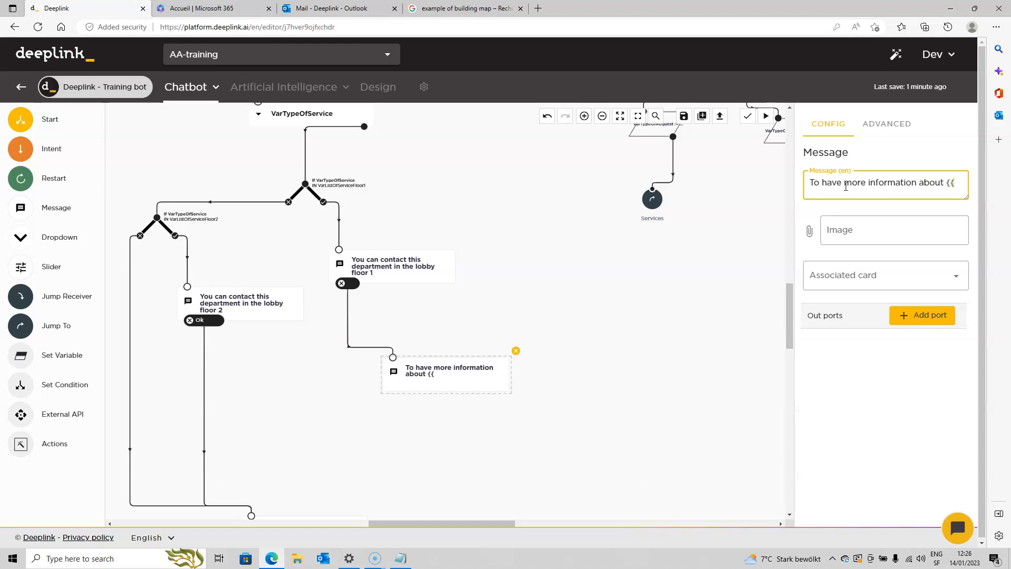
left_click(307, 188)
double_click(903, 167)
key("ctrl+c")
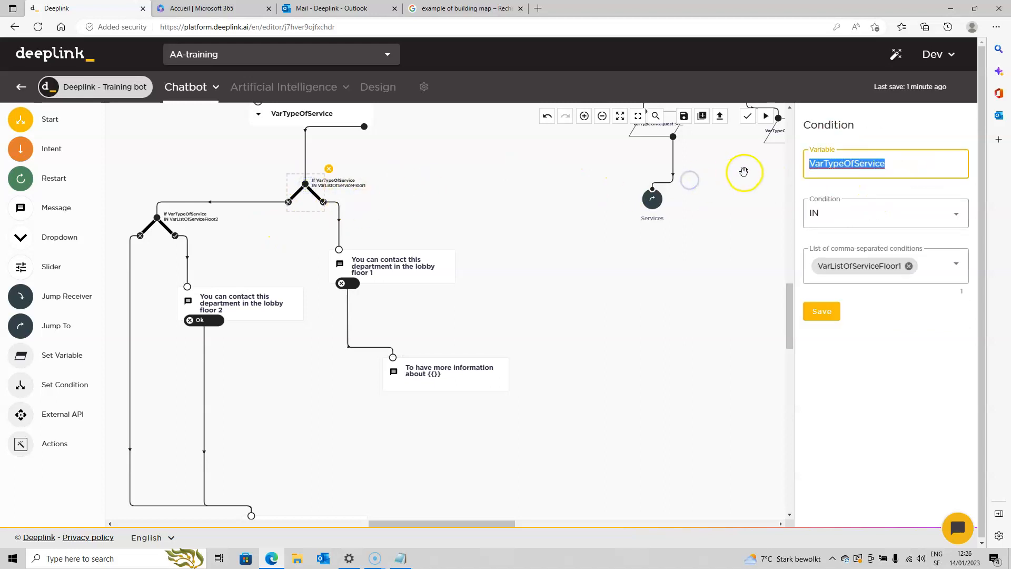
left_click(437, 369)
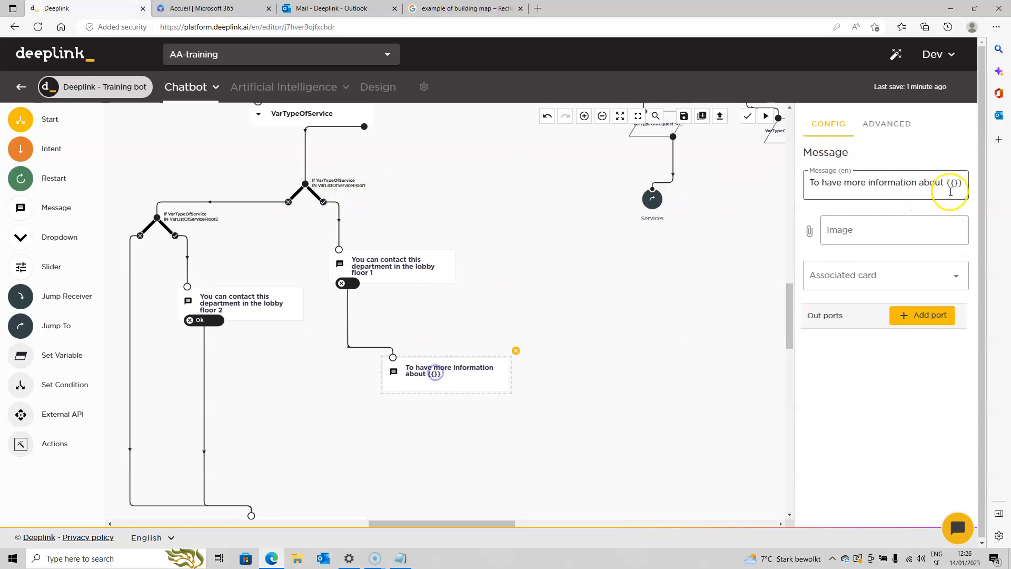
left_click(953, 182)
key("ctrl+v")
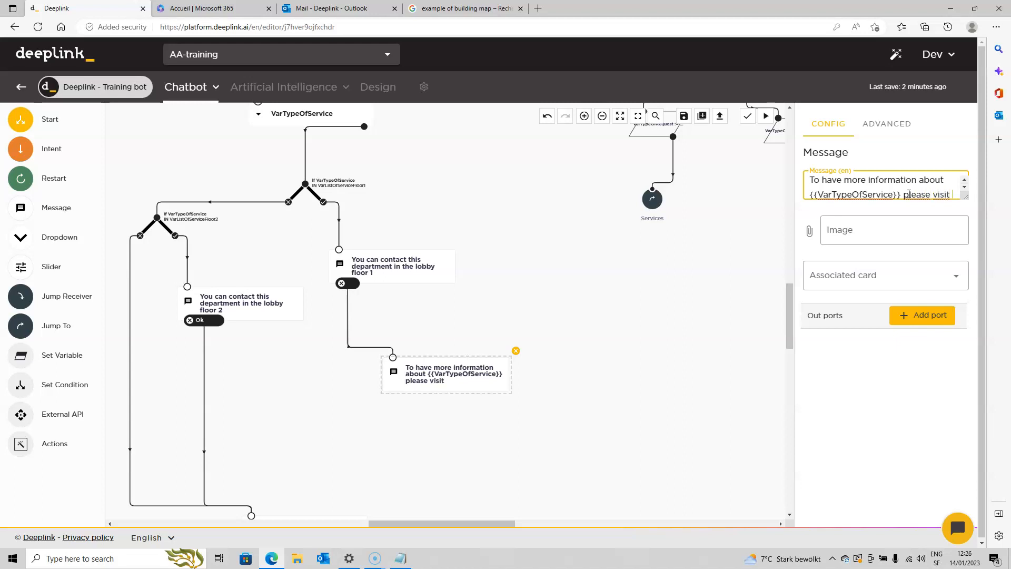
type("the floor 1 and find in de")
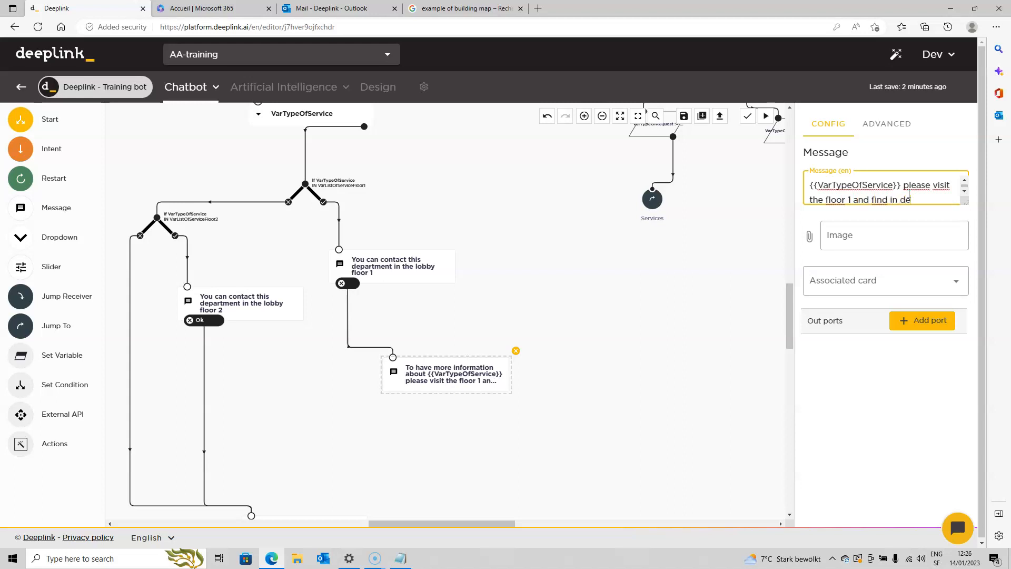
type("the ")
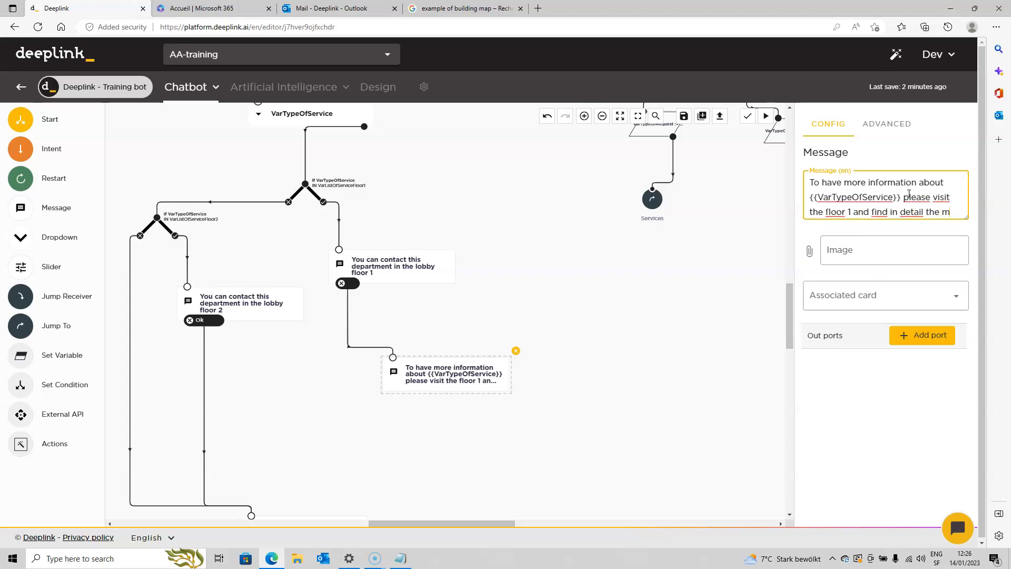
type("map of this floor")
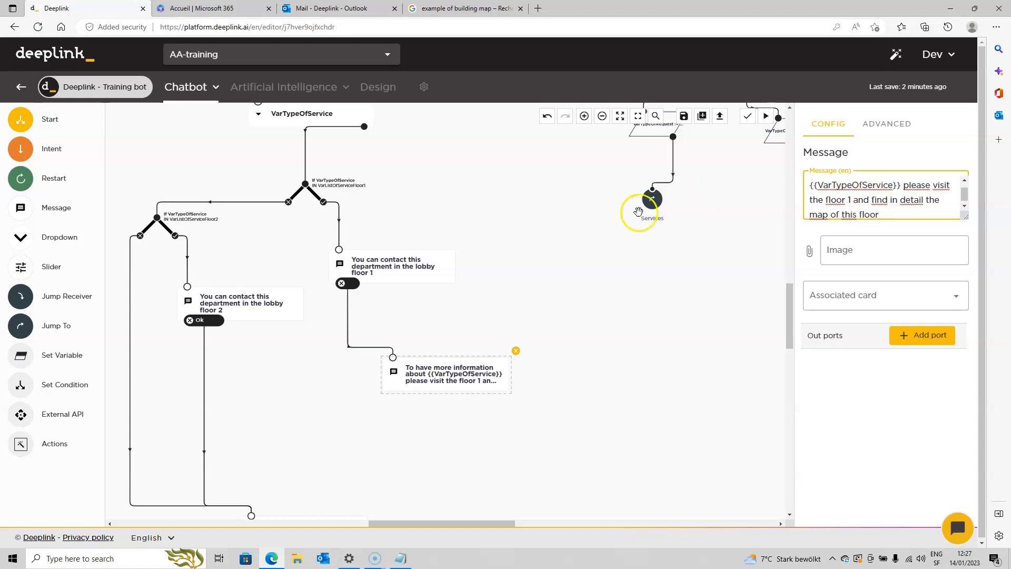
Step: Delete the old floor 1 lobby message and connect the true output of the VarListOfServiceFloor1 condition to the new message
left_click(401, 258)
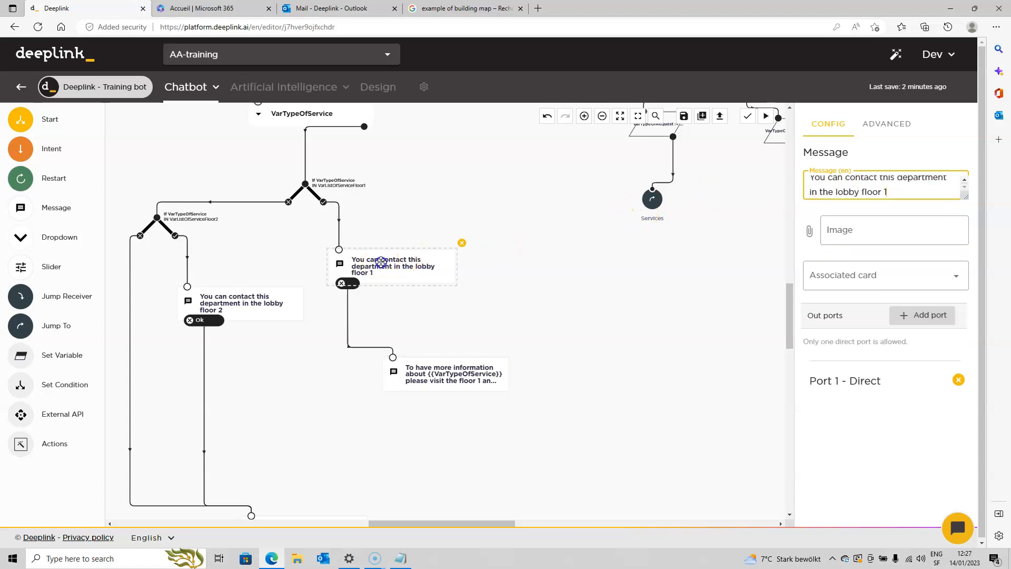
left_click(461, 242)
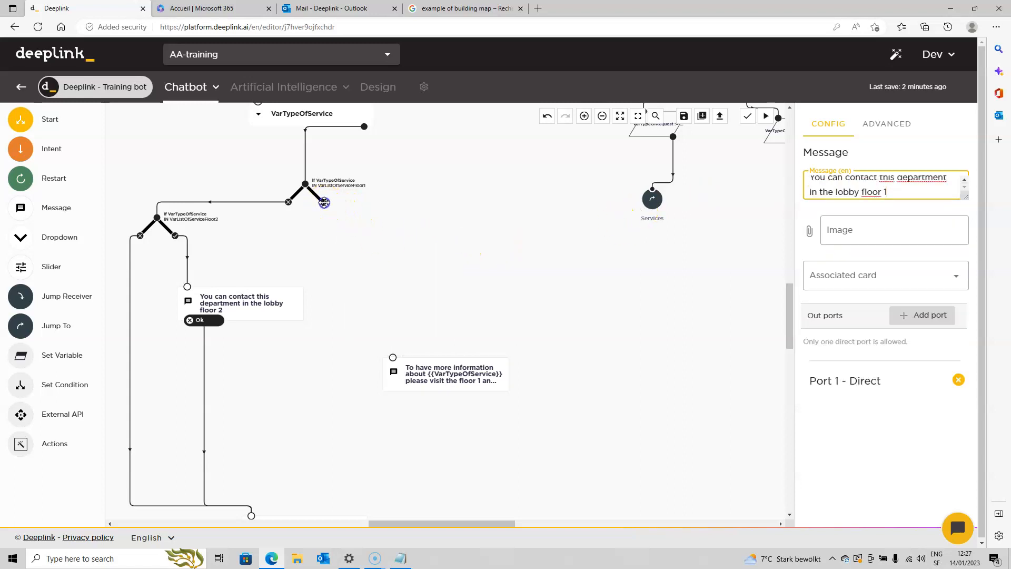
left_click_drag(325, 201, 411, 345)
left_click_drag(411, 346, 352, 216)
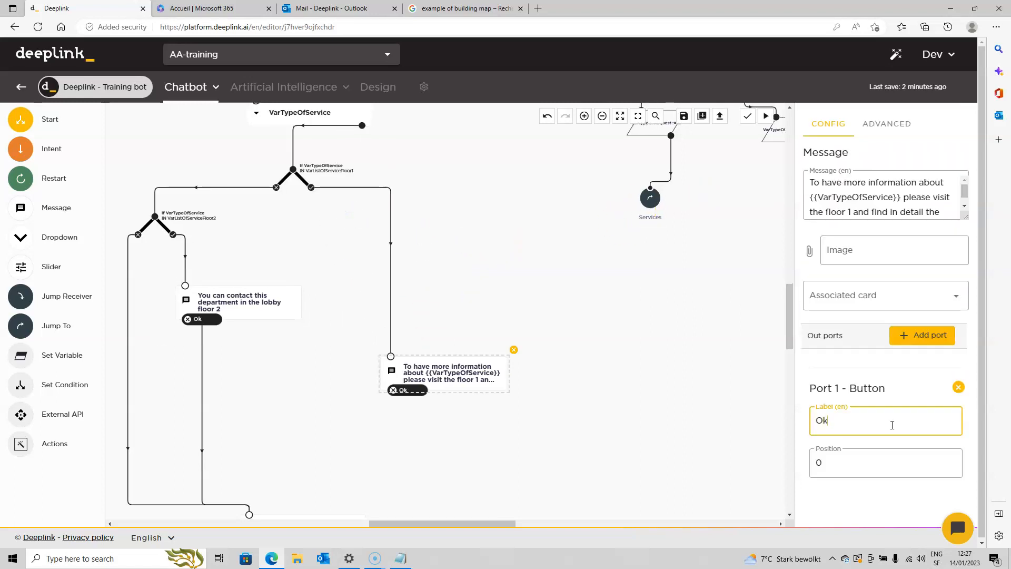
Step: Give the new message an Ok button port and connect it to the closing "Ok You want to have more information about {{VarTypeOfService}}" message
left_click(650, 292)
left_click_drag(625, 403, 623, 278)
left_click_drag(411, 244, 282, 358)
left_click(299, 207)
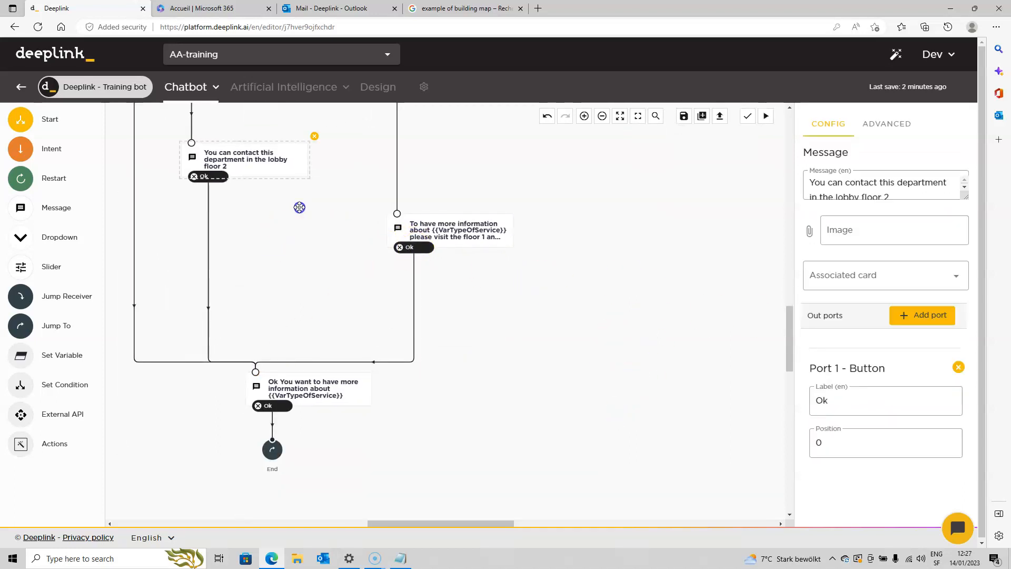
Step: Create a new card in the chatbot's Cards section
left_click(168, 90)
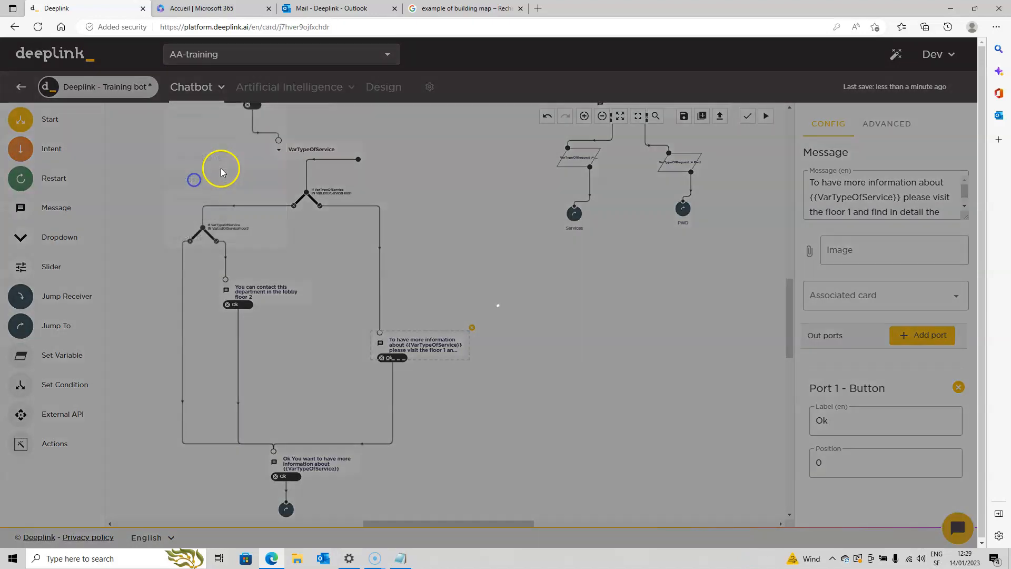
left_click(68, 210)
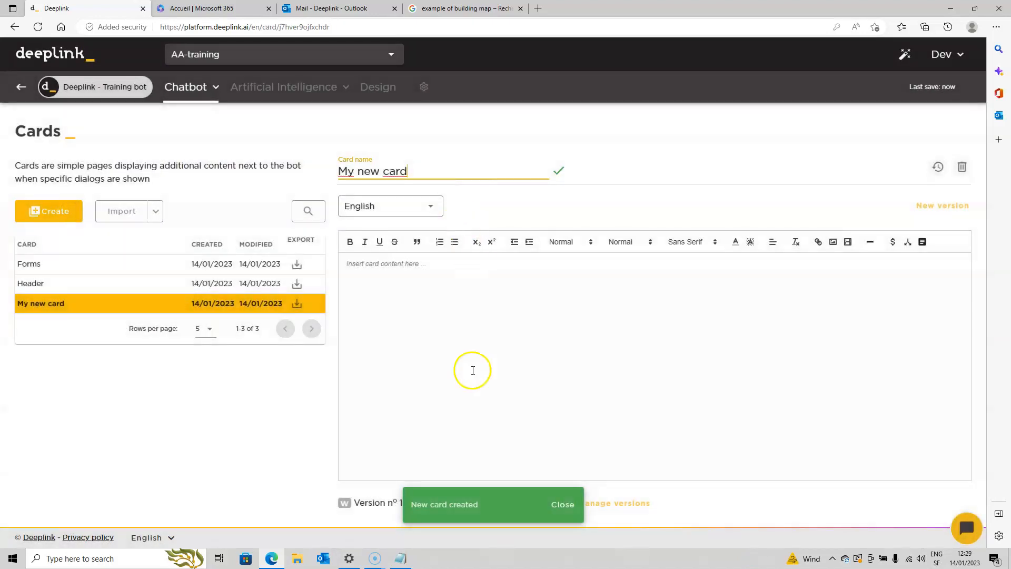
left_click(563, 504)
Step: Rename the new card as "Bulding map"
left_click(562, 171)
left_click(466, 174)
key("BackSpace")
key("BackSpace")
key("BackSpace")
key("BackSpace")
key("BackSpace")
key("BackSpace")
key("BackSpace")
key("BackSpace")
key("BackSpace")
key("BackSpace")
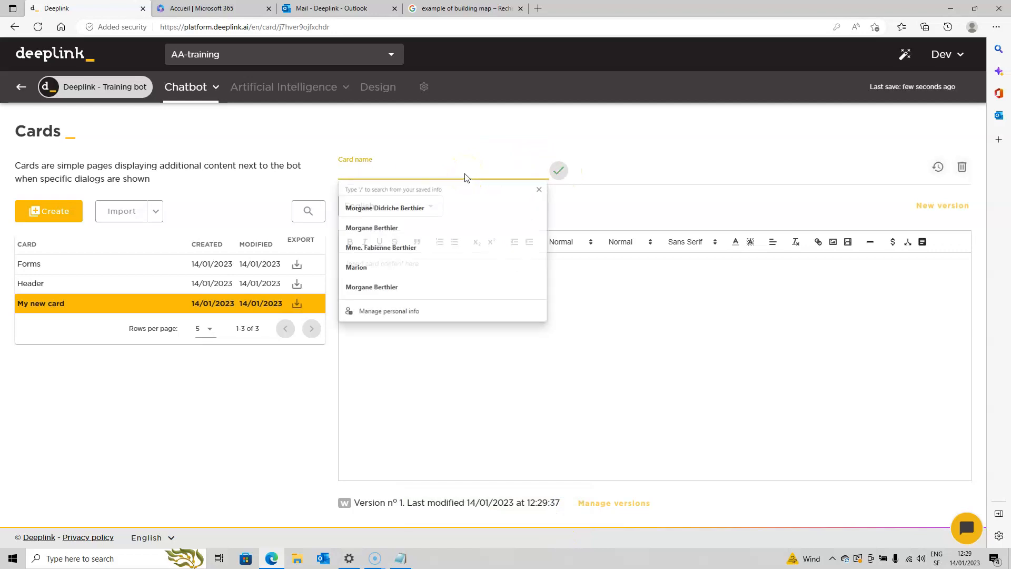
type("B")
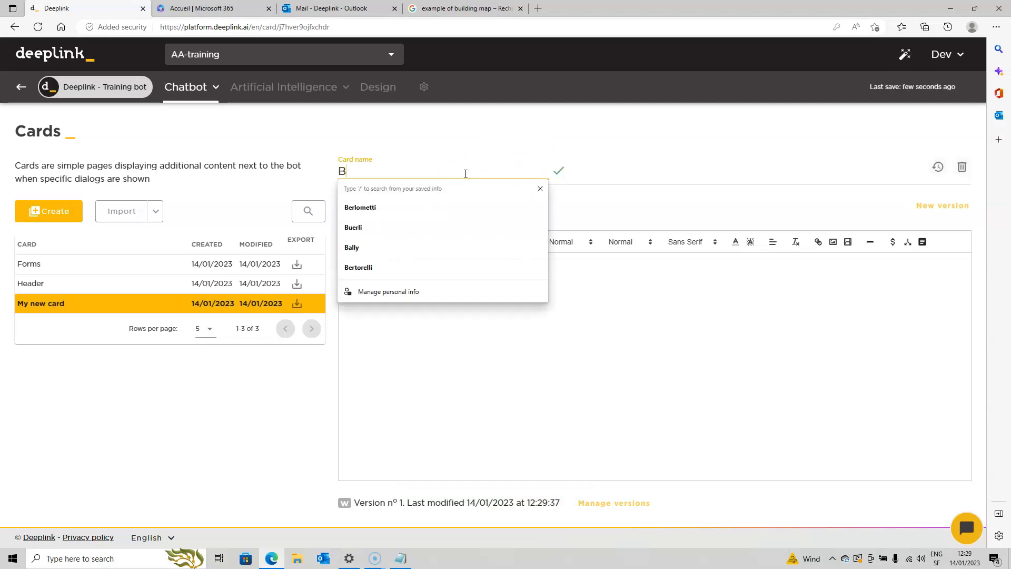
type("u")
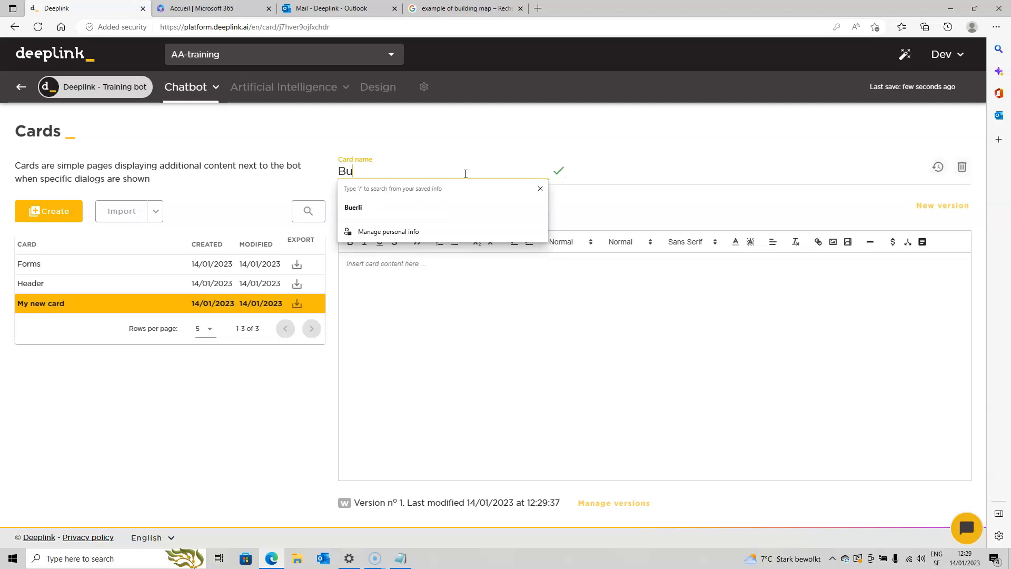
type("lding map")
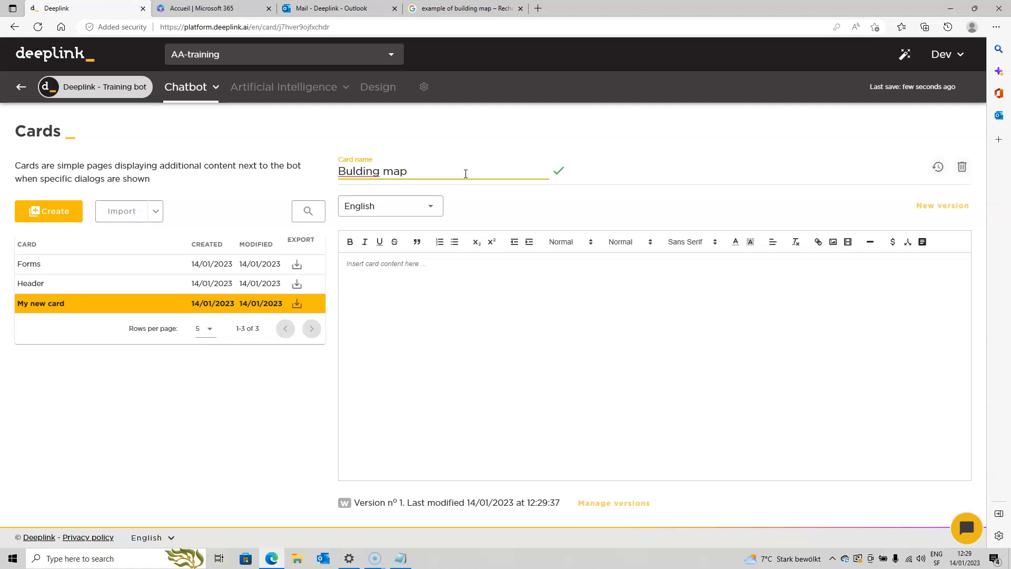
left_click(559, 170)
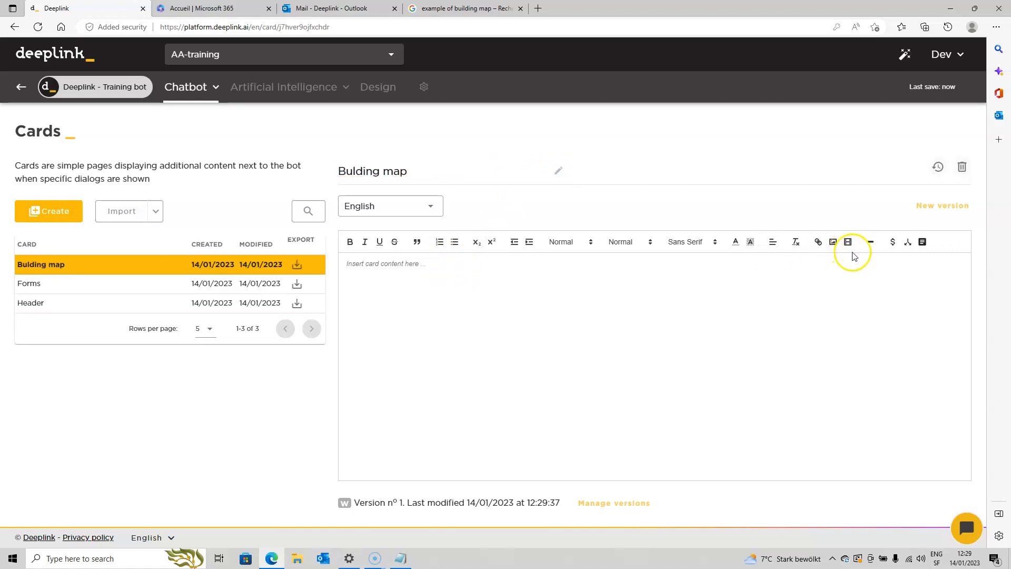
Step: Insert the existing Header card into the content of the Bulding map card
left_click(924, 243)
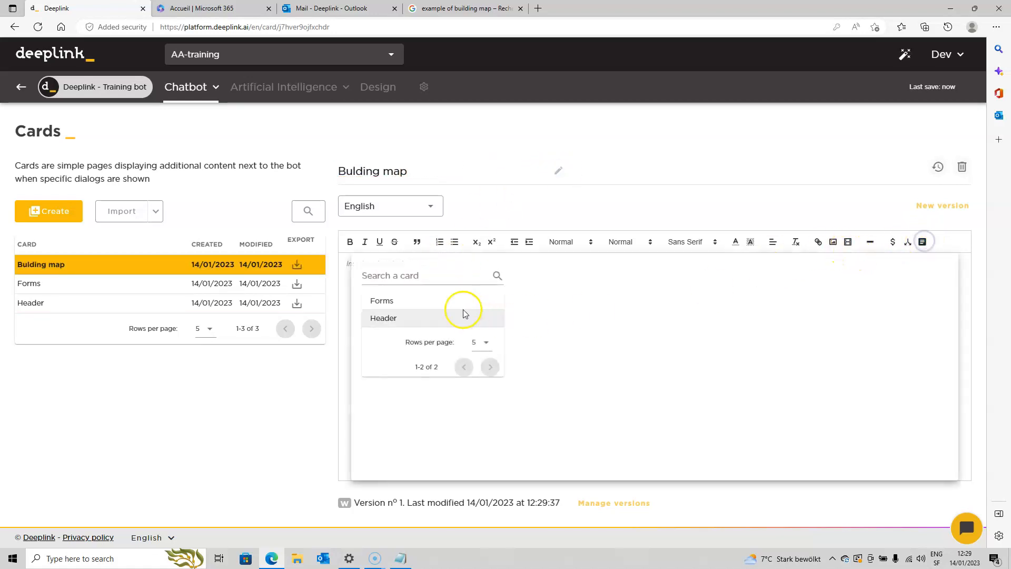
left_click(424, 318)
left_click(773, 447)
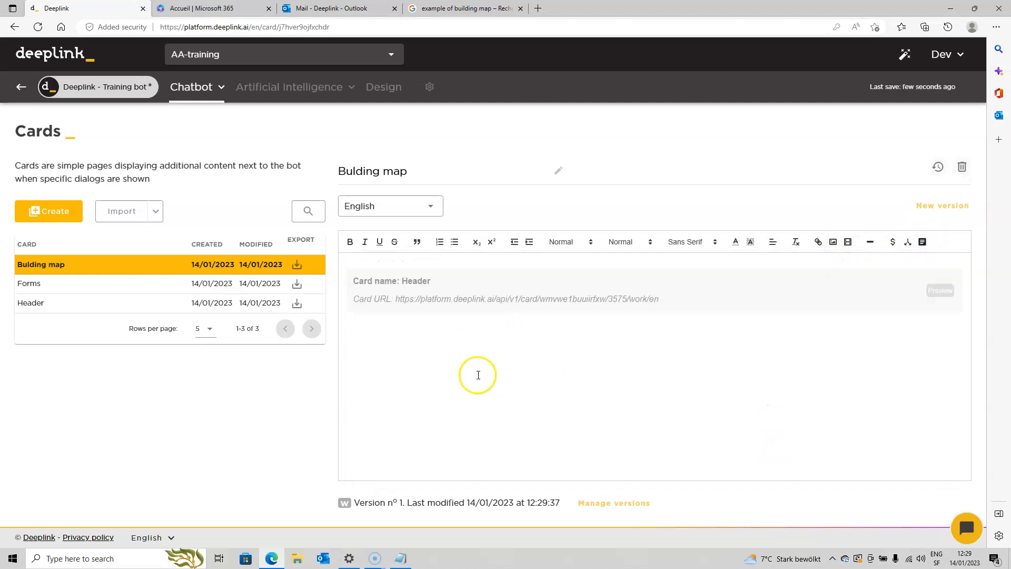
Step: Insert the image Map.png into the Bulding map card below the header
left_click(833, 242)
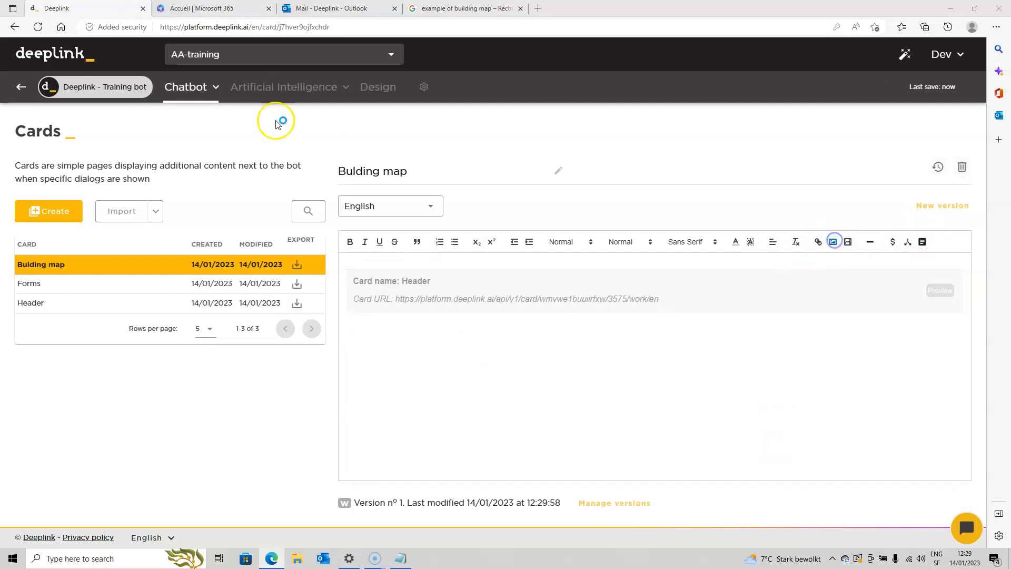
left_click(184, 108)
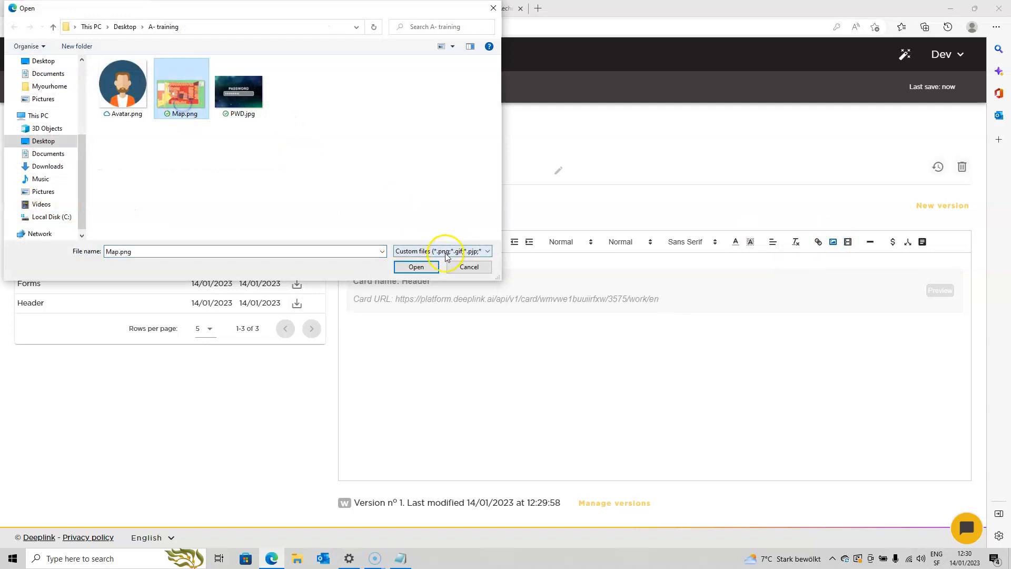
left_click(422, 269)
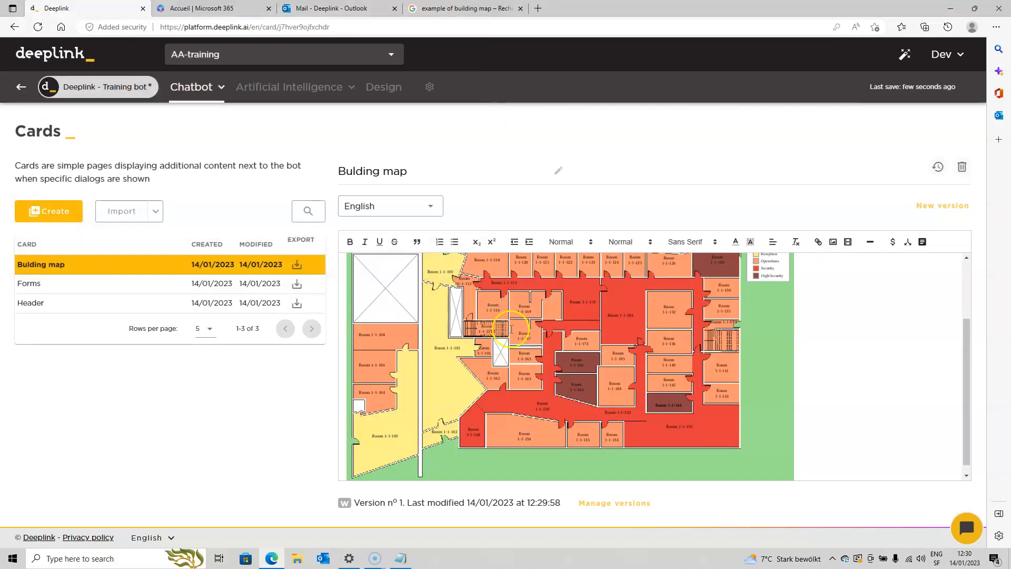
Step: In the Dialogue Editor, associate the "Bulding map" card with the floor 1 service message
left_click(211, 86)
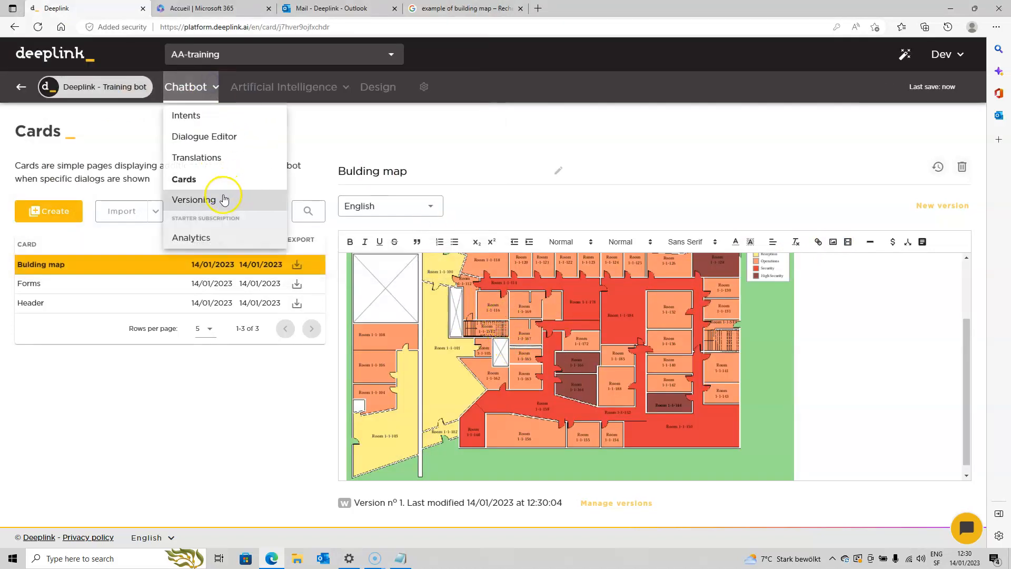
left_click(208, 138)
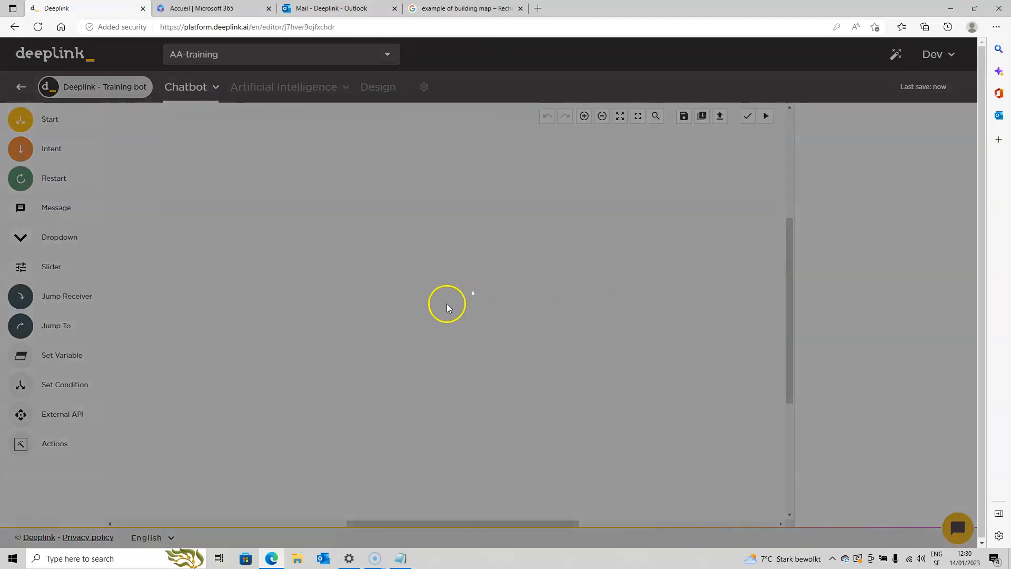
scroll(447, 328, "up", 2)
left_click(451, 323)
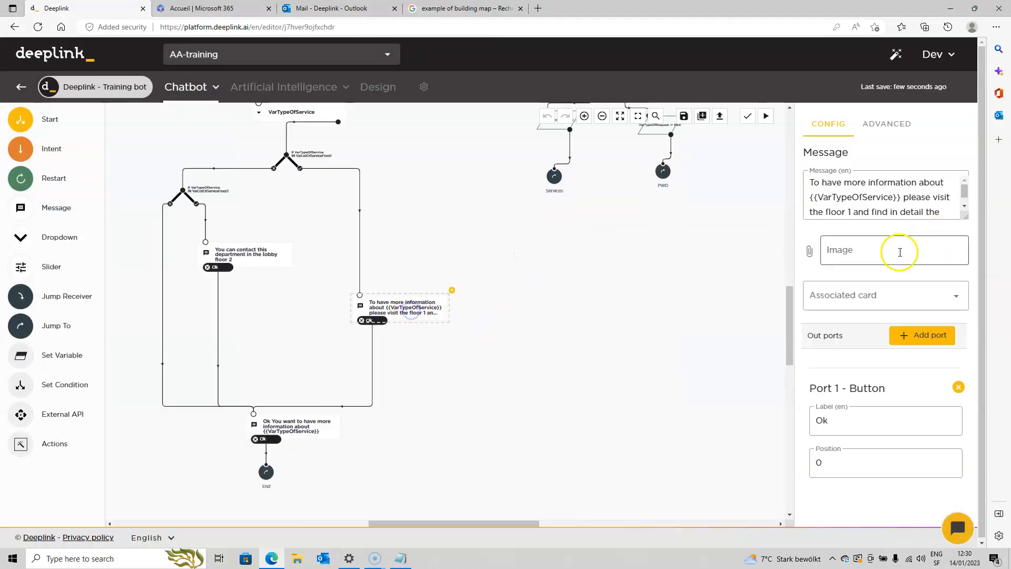
left_click(889, 297)
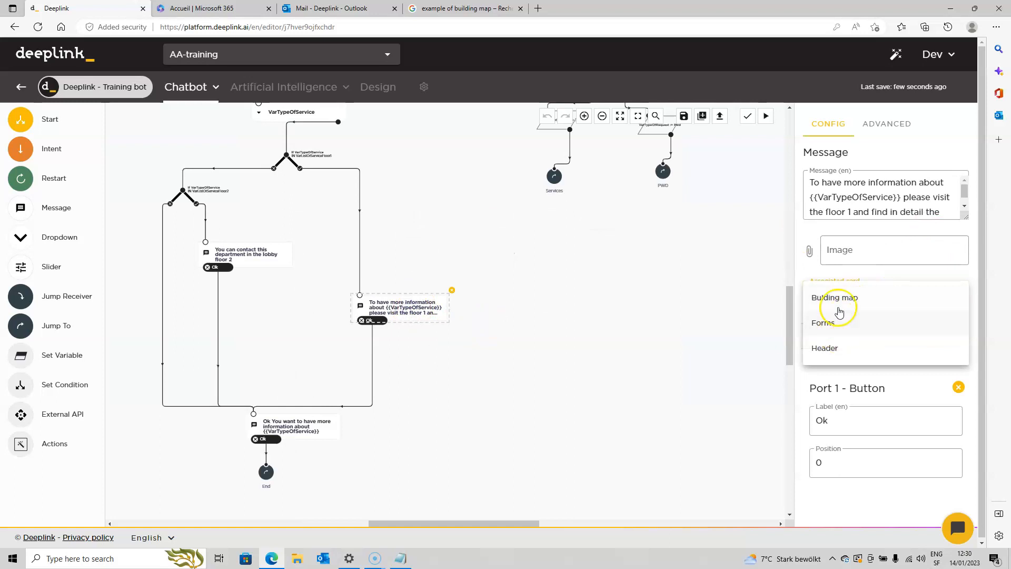
left_click(842, 296)
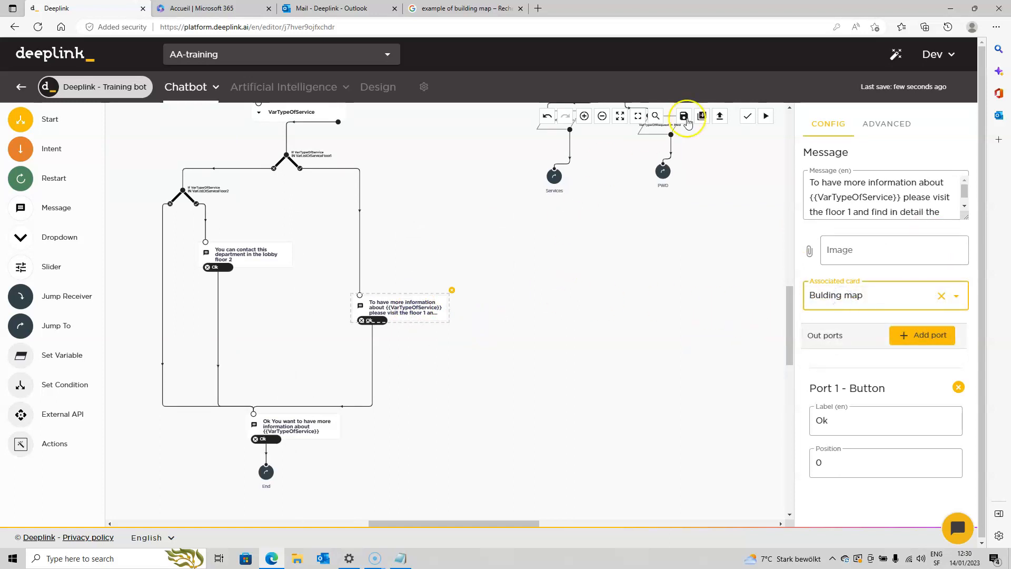
Step: Preview the chatbot, choosing Services and HR, and check the map card through the floor 1 message's details
left_click(767, 116)
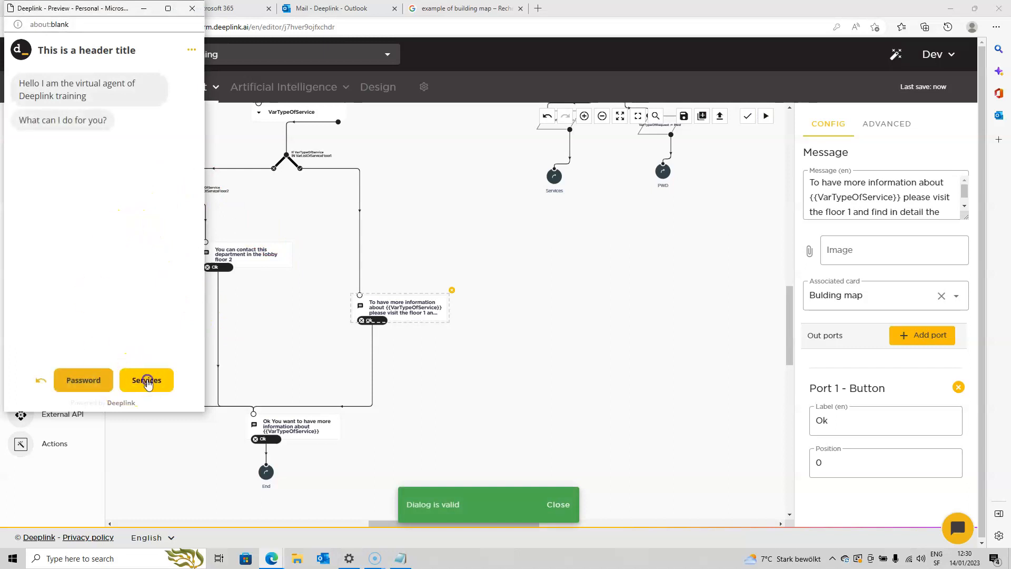
left_click(140, 382)
left_click(98, 357)
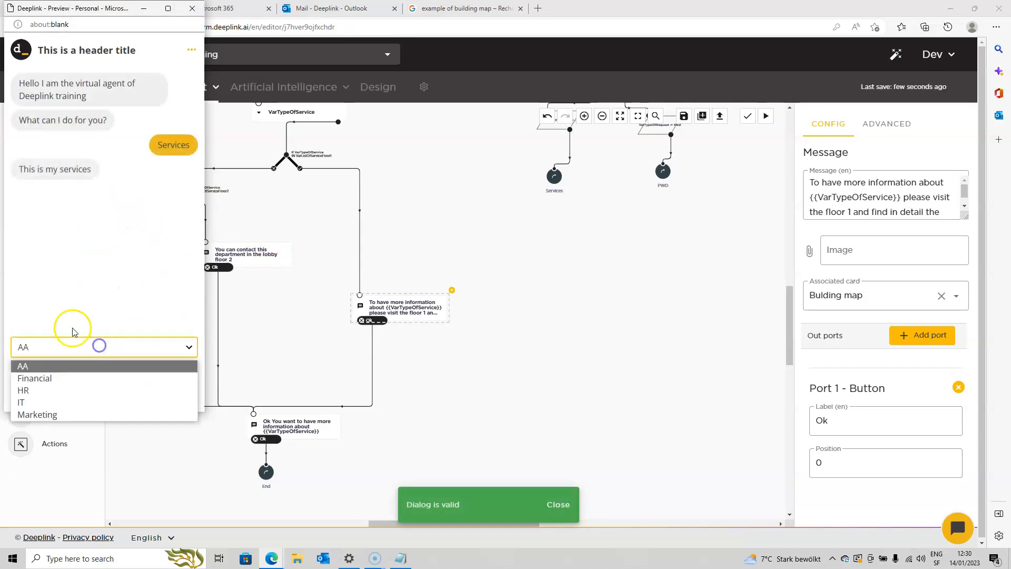
left_click(47, 390)
left_click(108, 378)
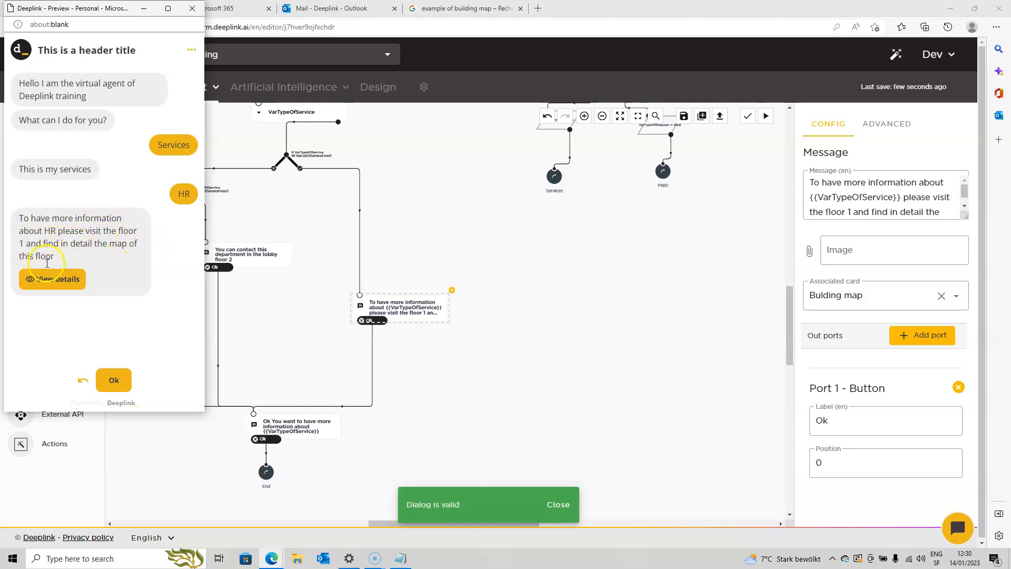
left_click(62, 278)
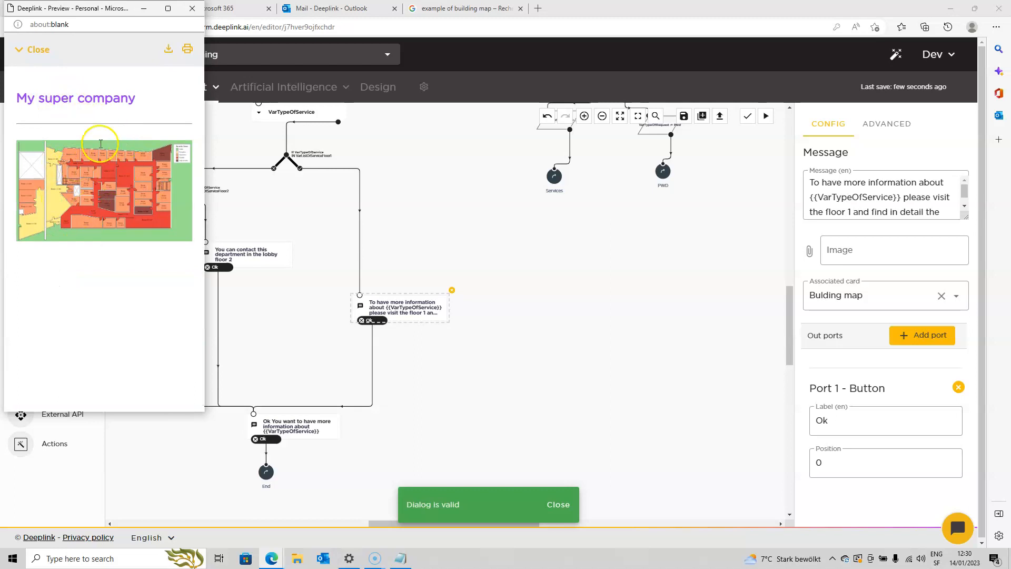
left_click(29, 51)
left_click(192, 8)
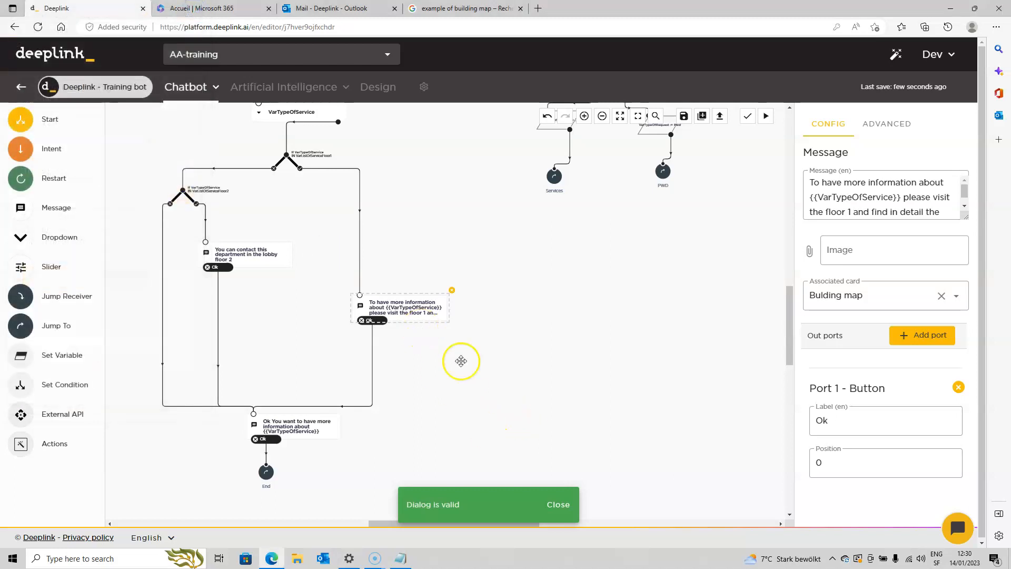
left_click(558, 504)
Step: Inspect the advanced settings of the "This is my services" message
scroll(489, 336, "down", 3)
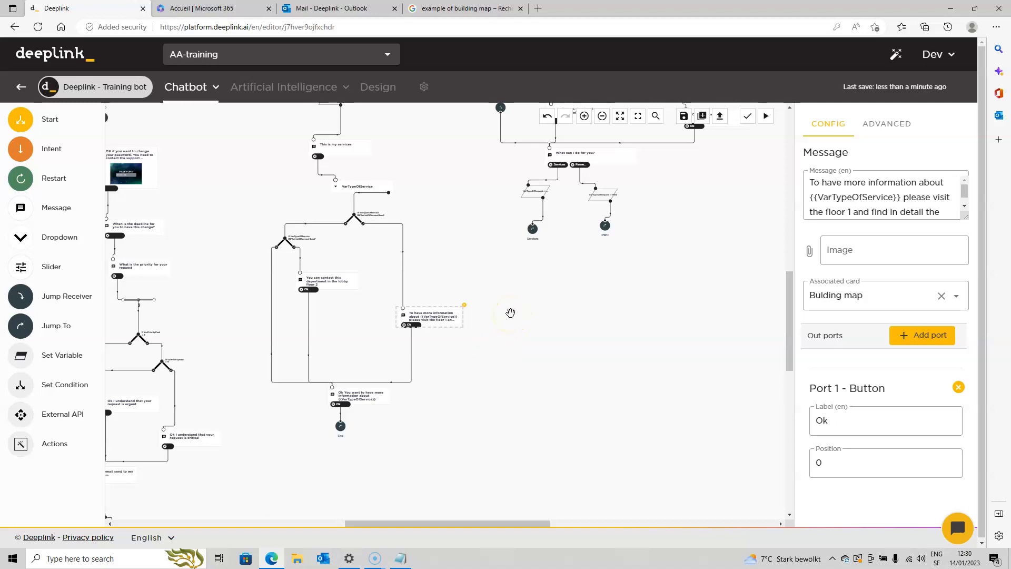
left_click_drag(489, 243, 504, 314)
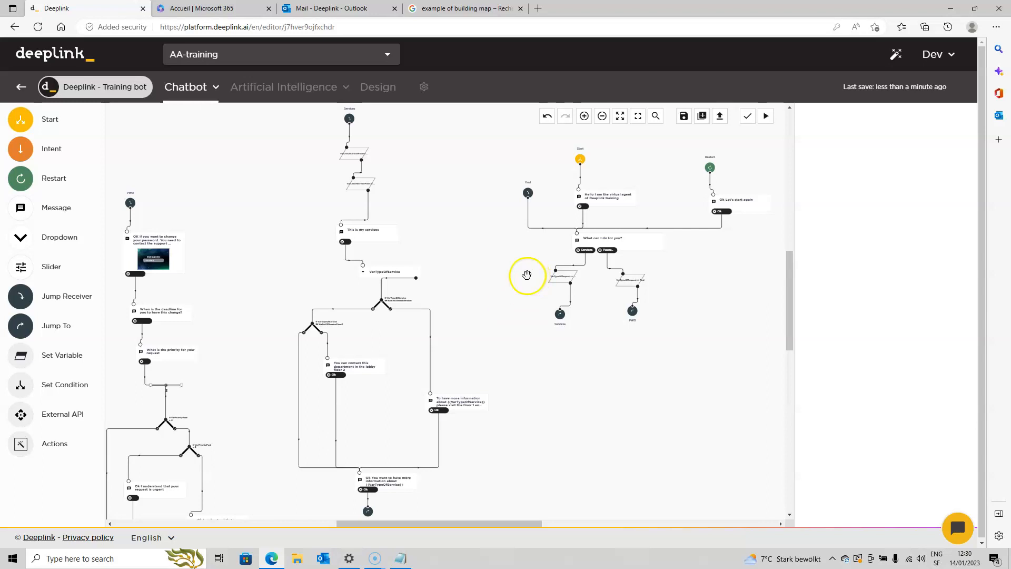
left_click_drag(492, 210, 393, 229)
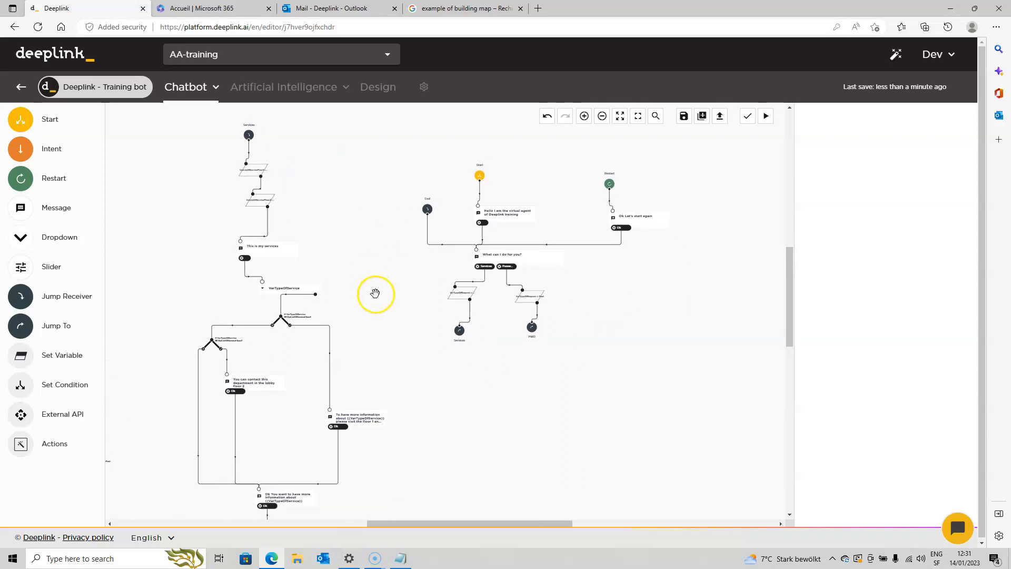
left_click(274, 249)
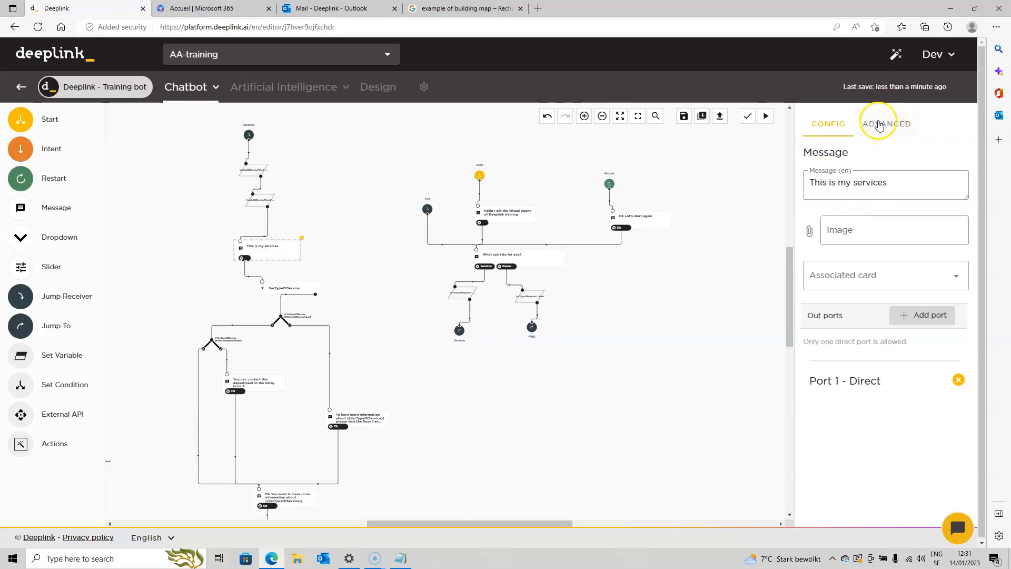
left_click(887, 128)
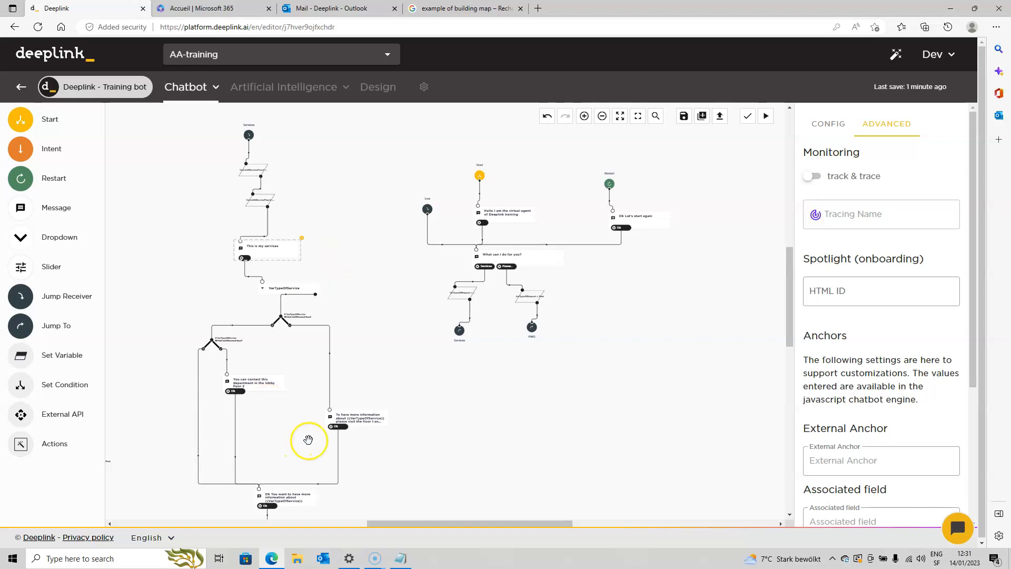
Step: Enable track & trace on the floor 1 service message with the tracing name "Floor1"
scroll(356, 422, "up", 2)
left_click(363, 408)
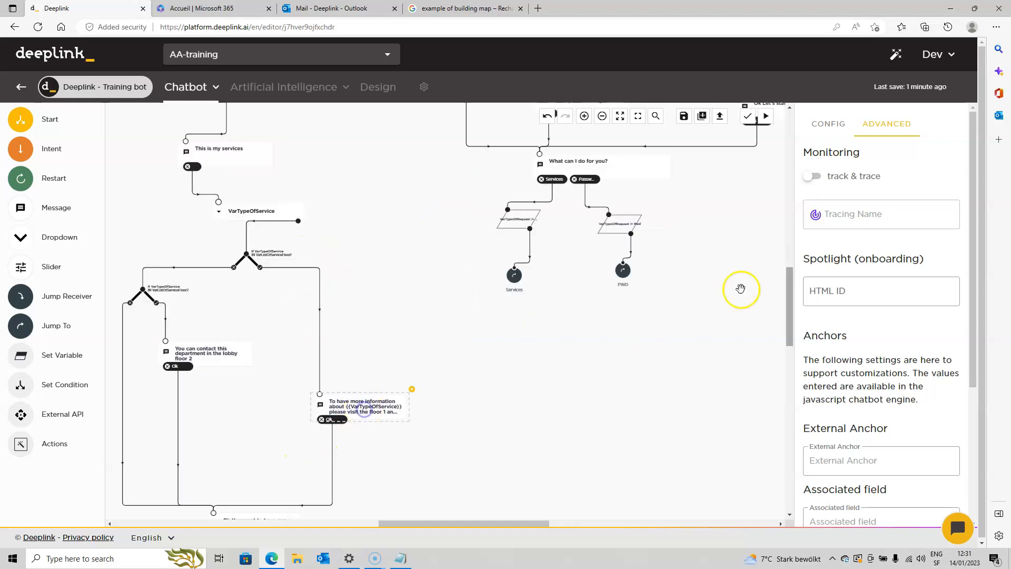
left_click(813, 176)
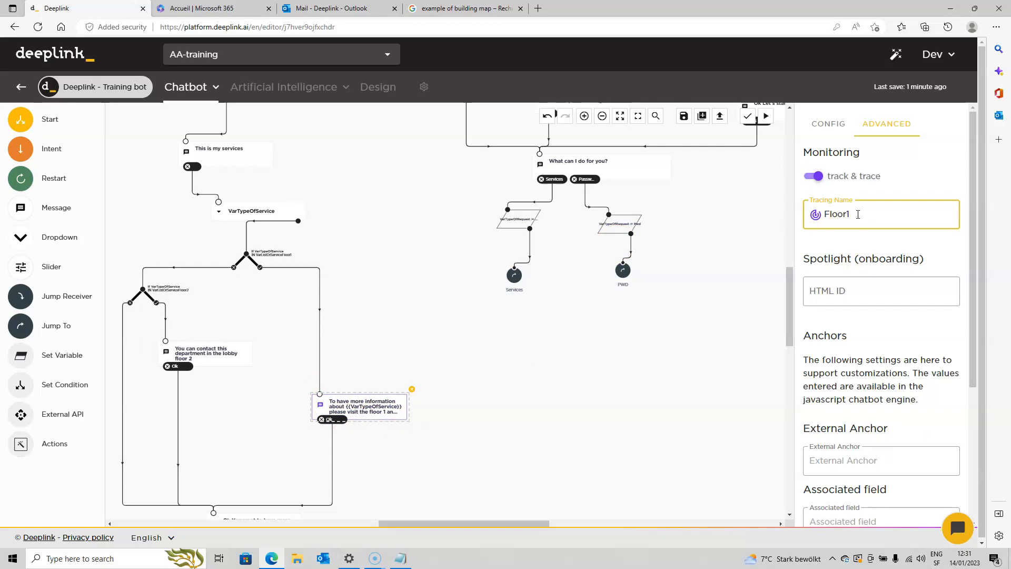
left_click(402, 329)
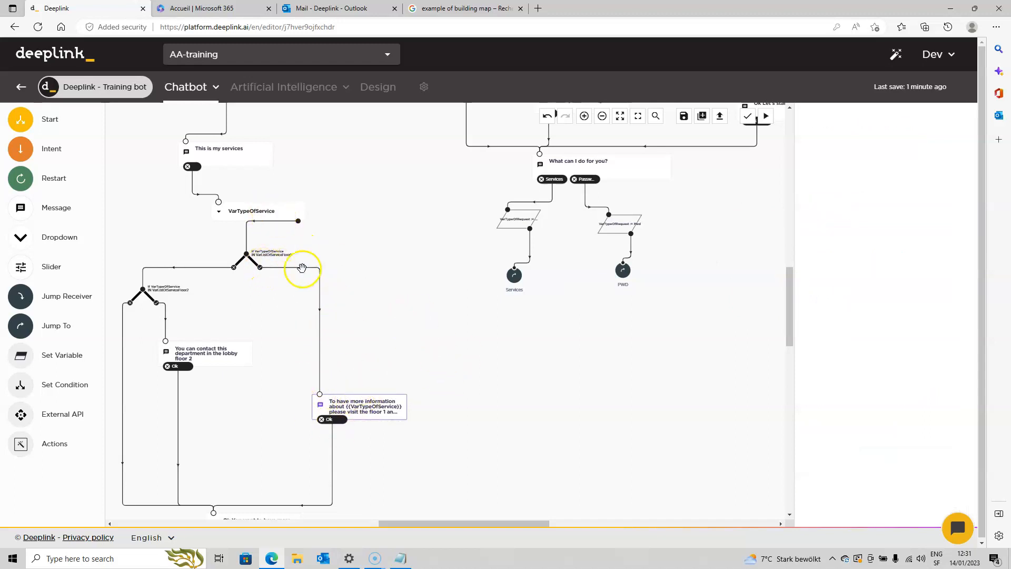
Step: Enable track & trace on the floor 2 lobby message and enter a tracing name for it
left_click(230, 353)
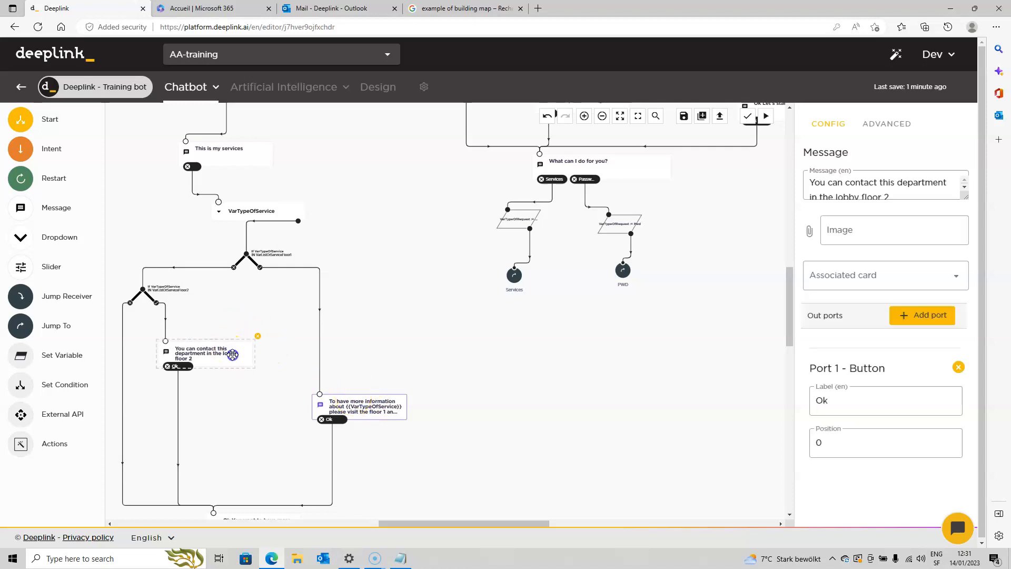
left_click(885, 126)
left_click(813, 176)
left_click(843, 214)
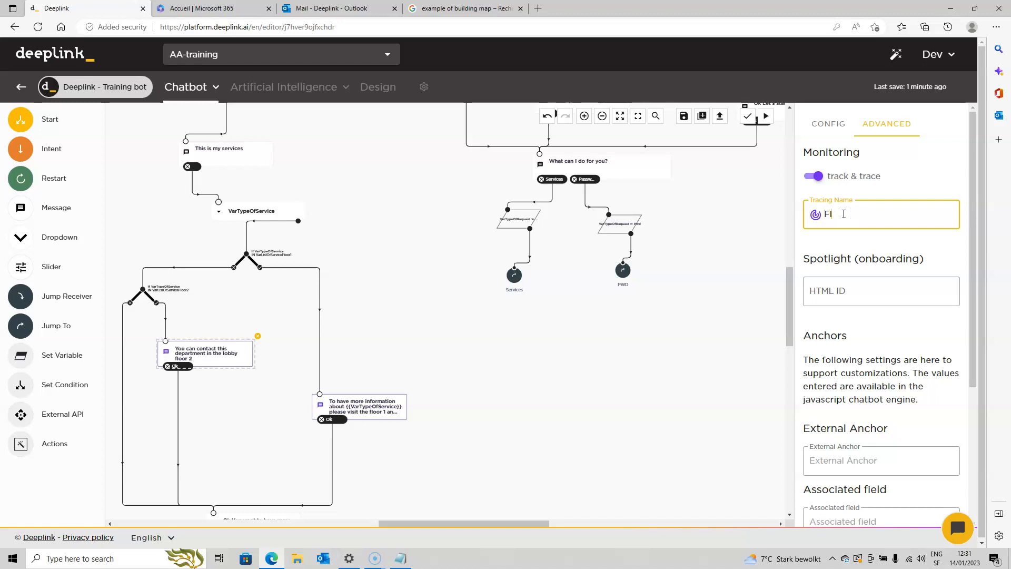
left_click(740, 289)
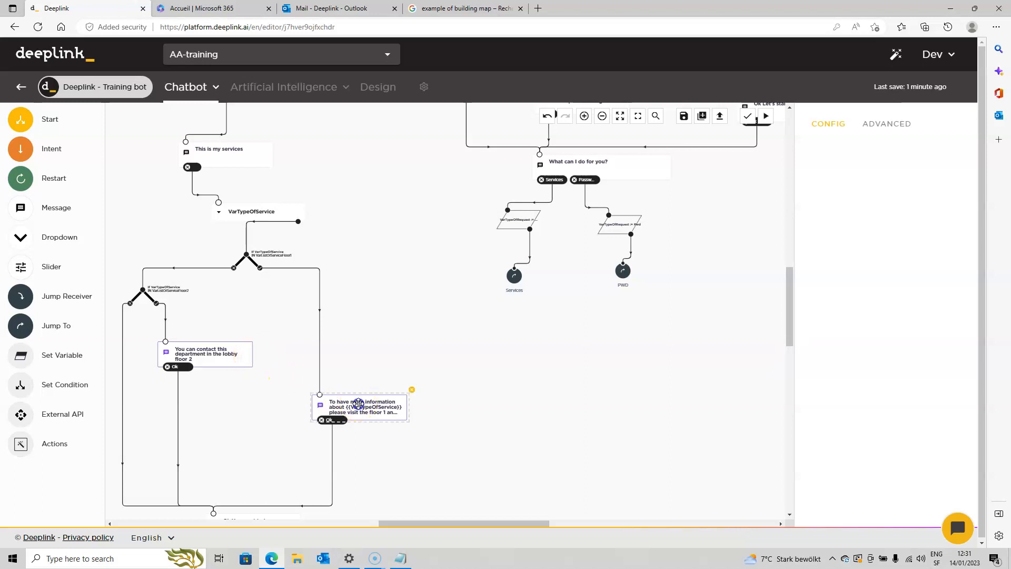
Step: Review the floor 1 message's monitoring settings and its place among the tracked messages in the dialogue flow
left_click(358, 404)
left_click(886, 125)
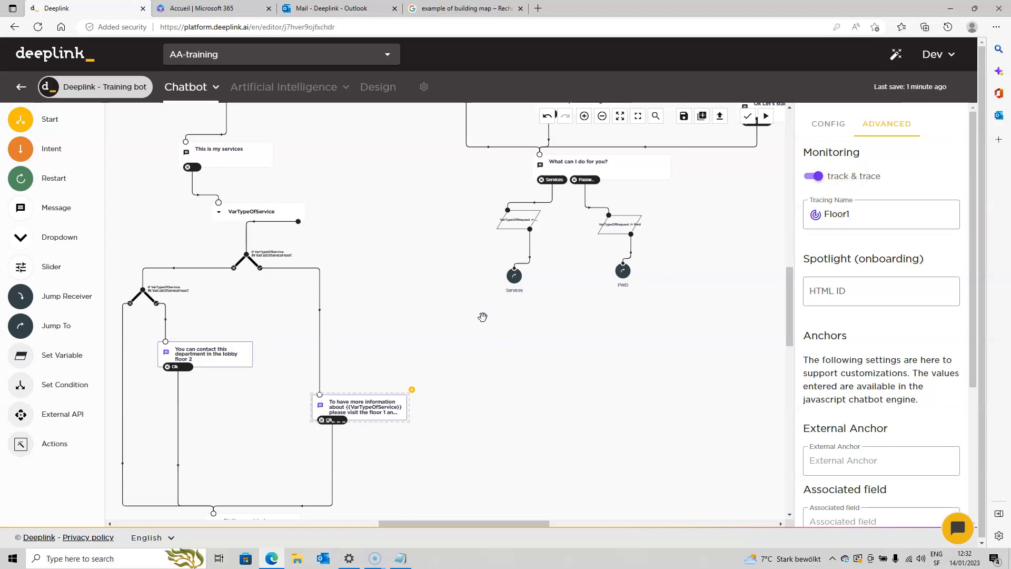
scroll(405, 309, "down", 1)
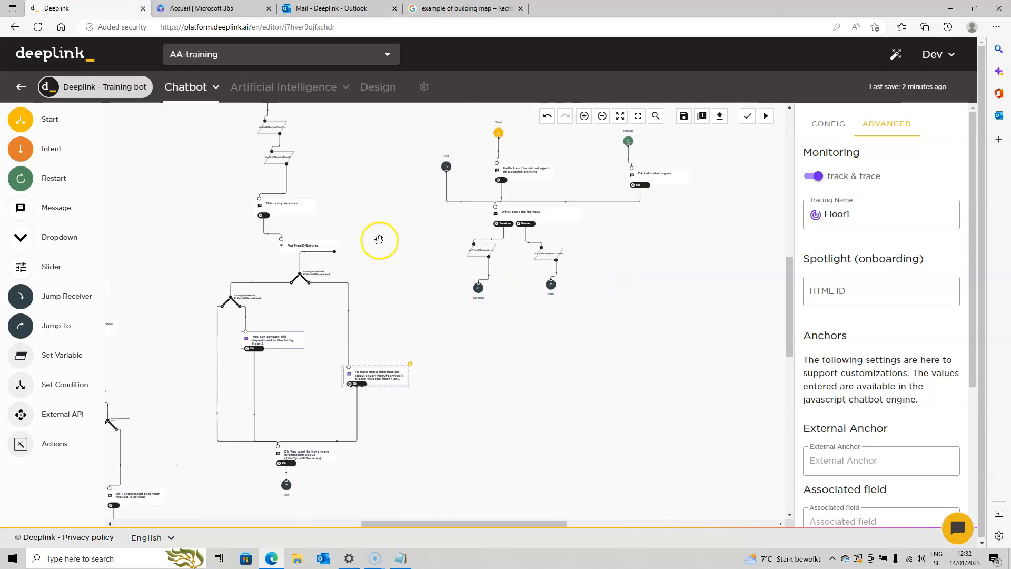
left_click_drag(380, 236, 423, 302)
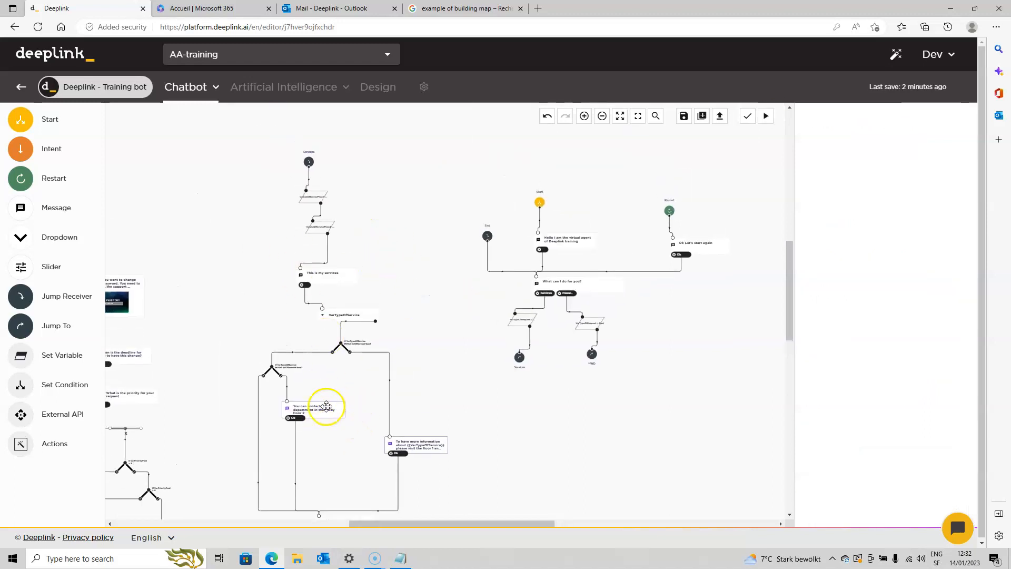
Step: Examine the chatbot's Analytics page, including the detailed usage charts and the Custom Monitoring table of tracing names
left_click(193, 88)
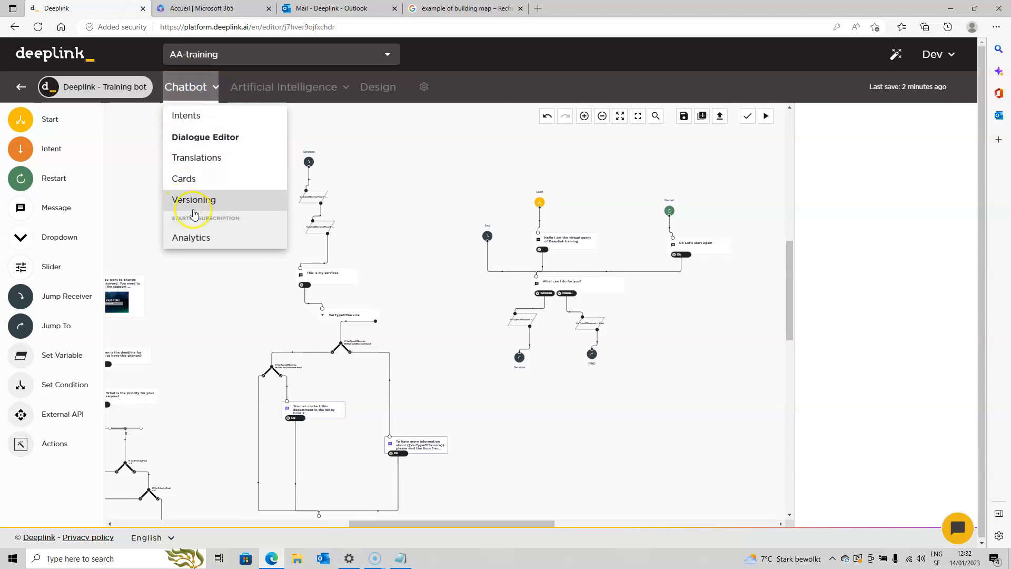
left_click(196, 236)
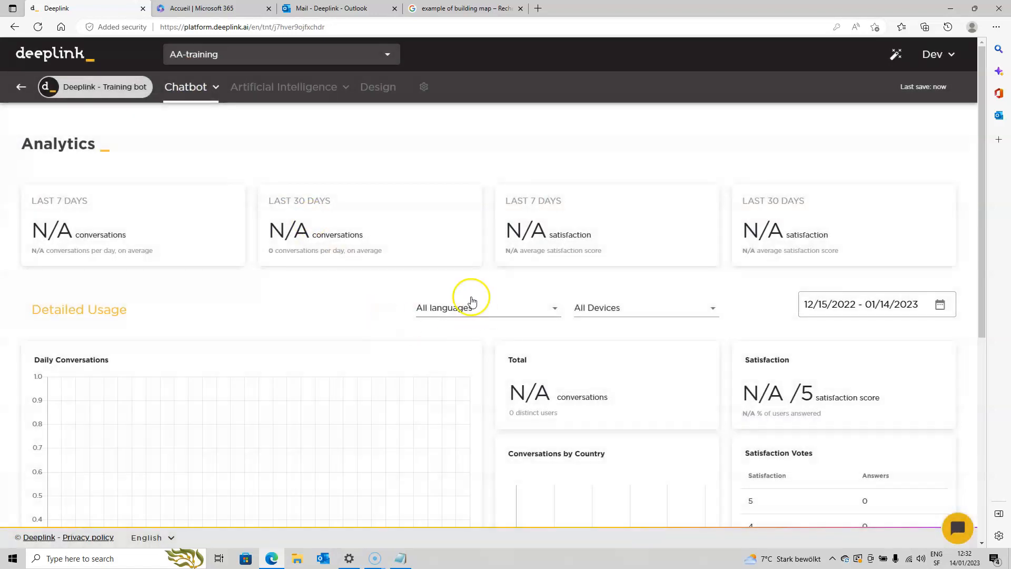
scroll(453, 262, "down", 6)
scroll(416, 325, "down", 1)
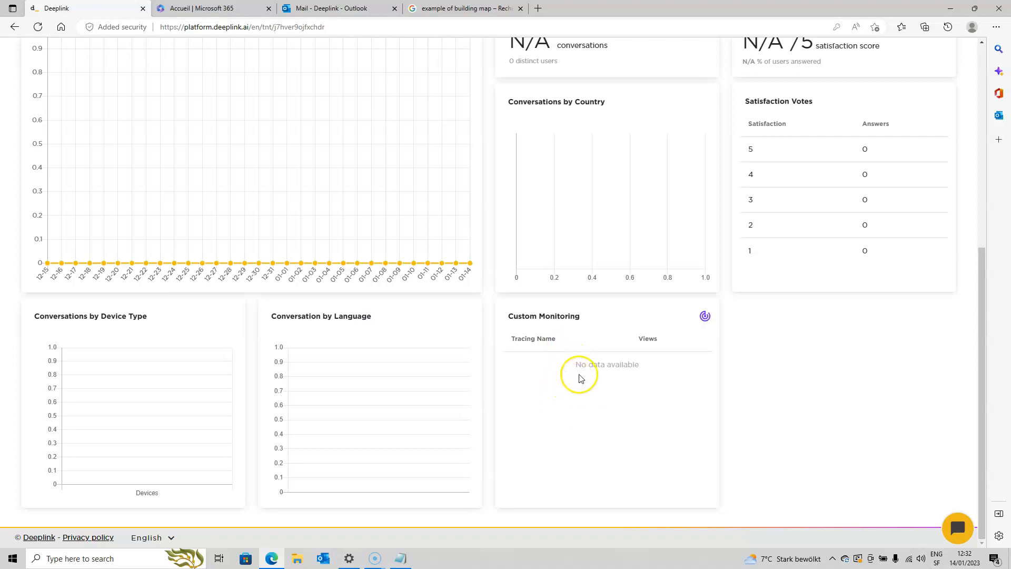
scroll(584, 369, "up", 3)
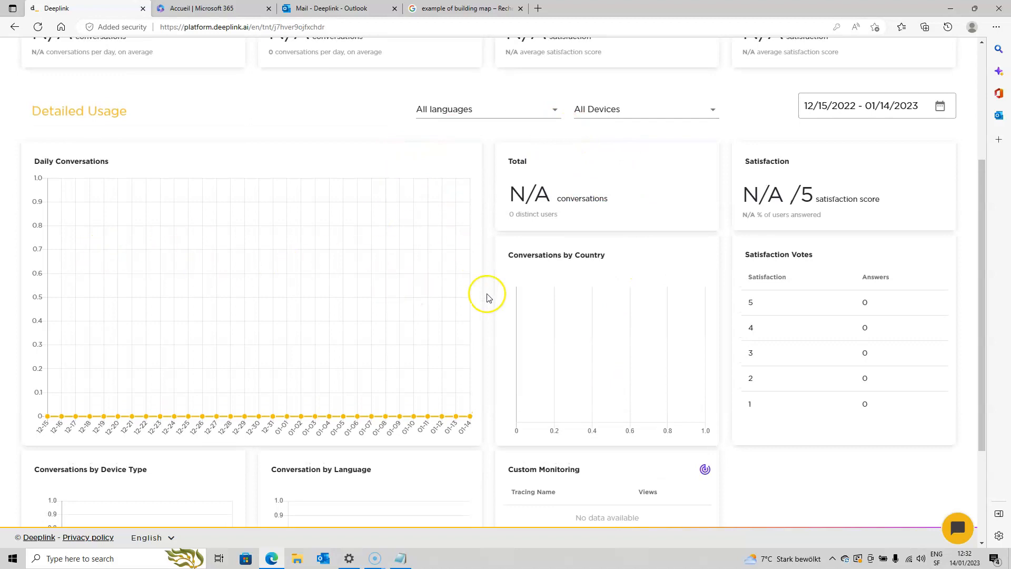
scroll(515, 355, "down", 3)
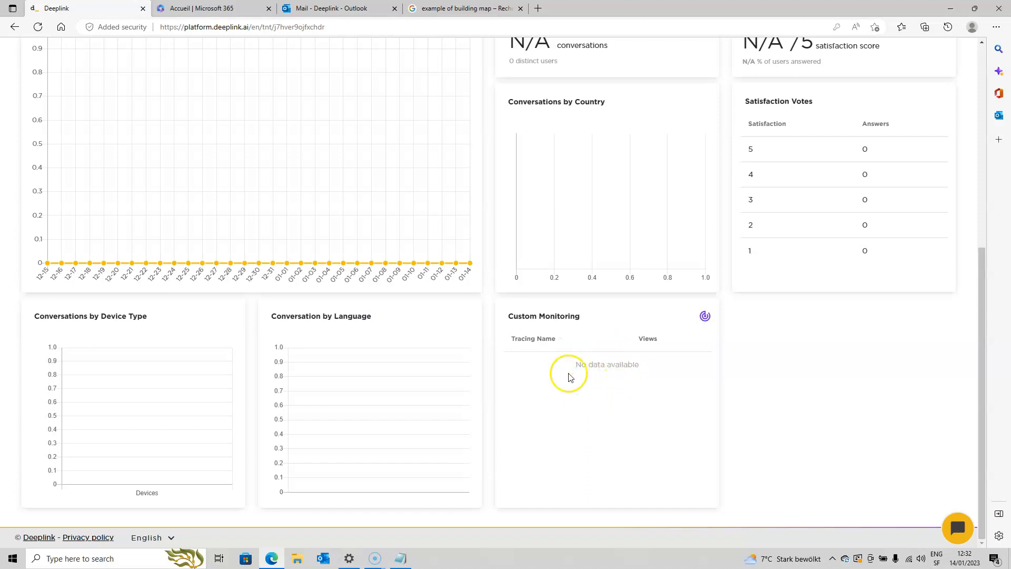
scroll(255, 63, "up", 7)
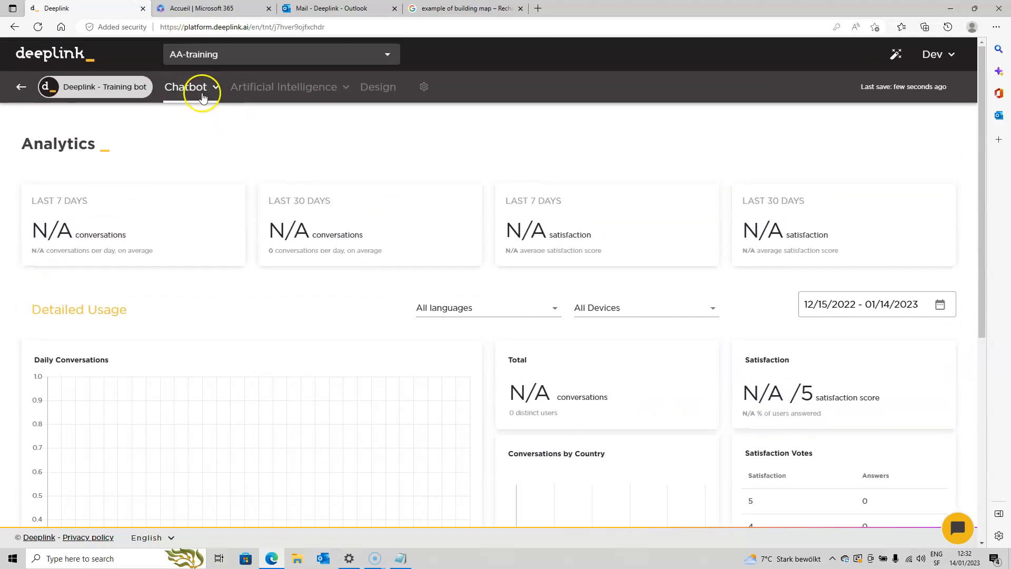
Step: Return from the analytics to the chatbot's Dialogue Editor
left_click(200, 89)
left_click(206, 136)
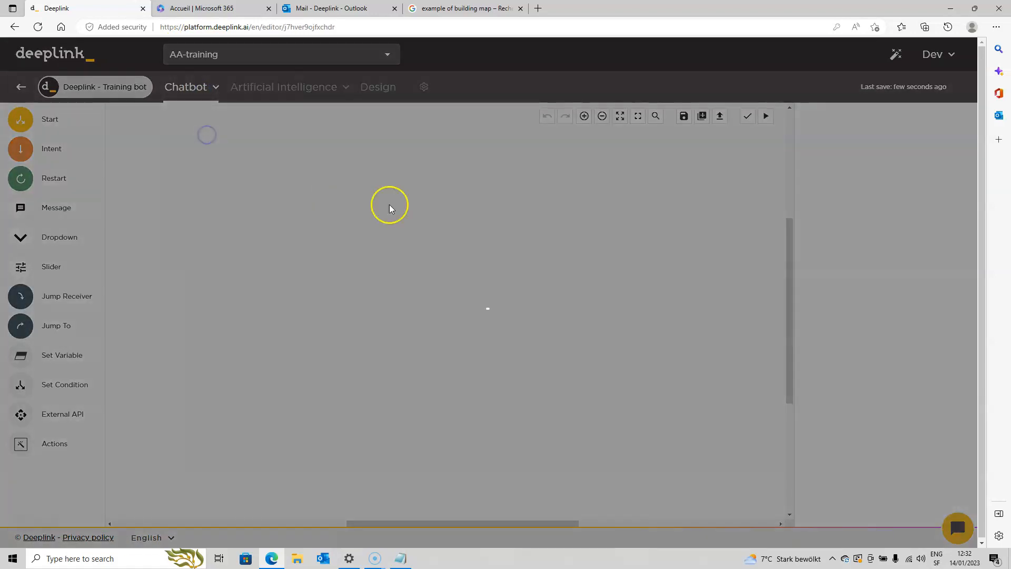